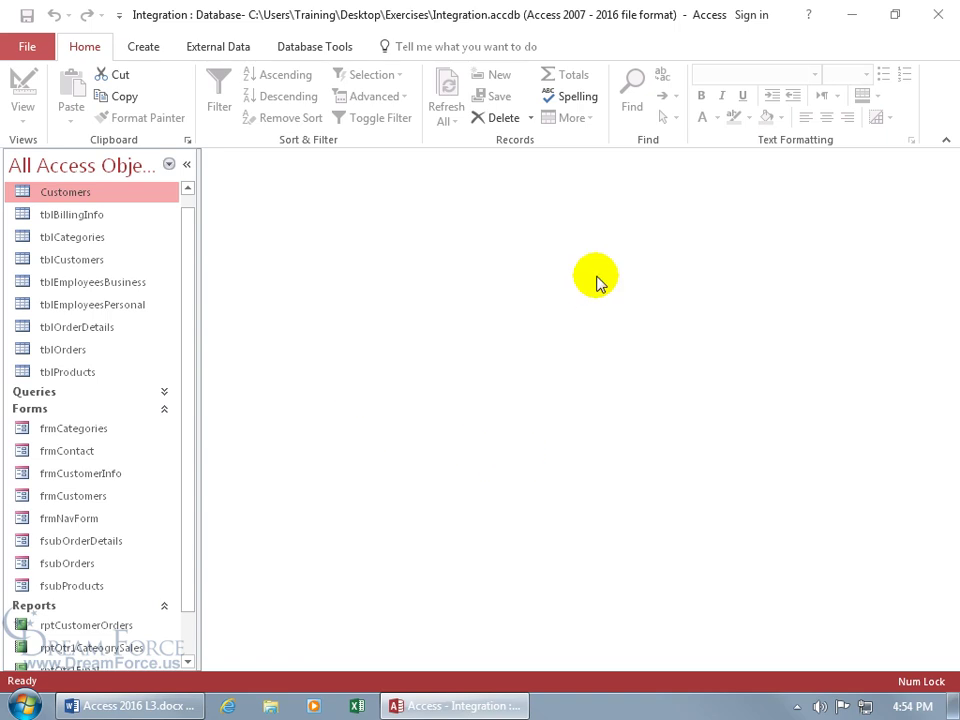
Create a new navigation form from the Create ribbon's Navigation menu with the Horizontal Tabs layout.
{"action": "left_click", "coordinate": [143, 50]}
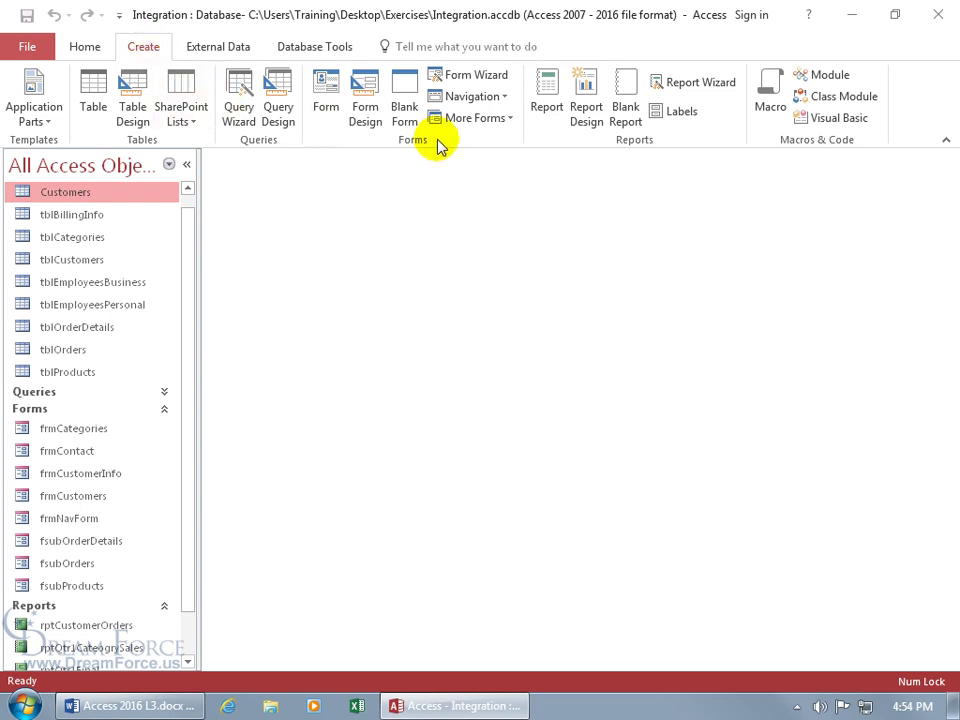
{"action": "left_click", "coordinate": [489, 104]}
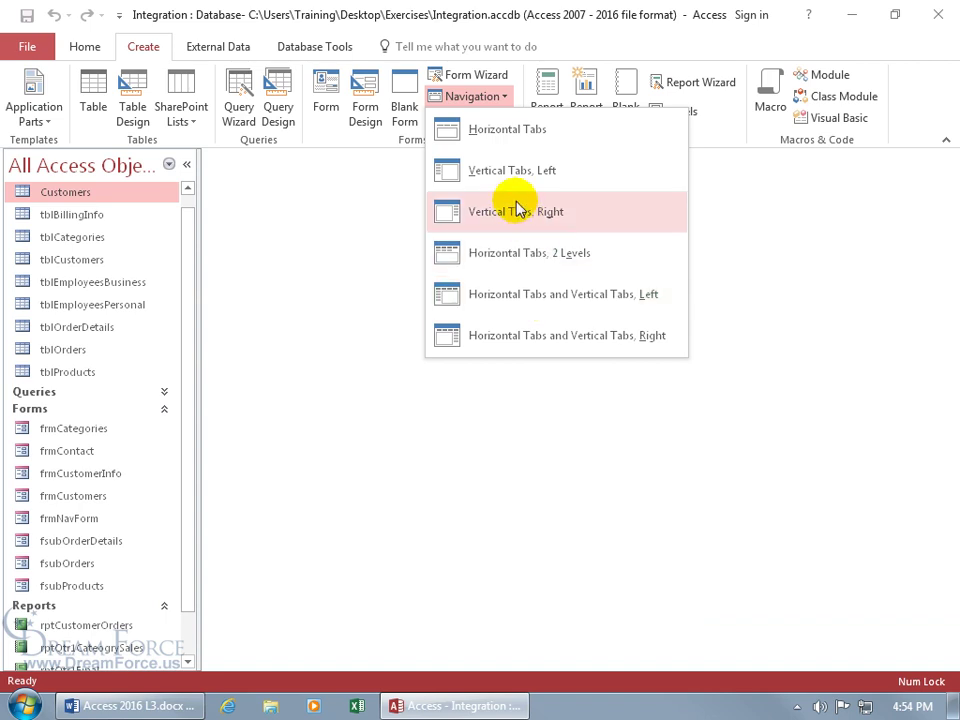
{"action": "left_click", "coordinate": [490, 145]}
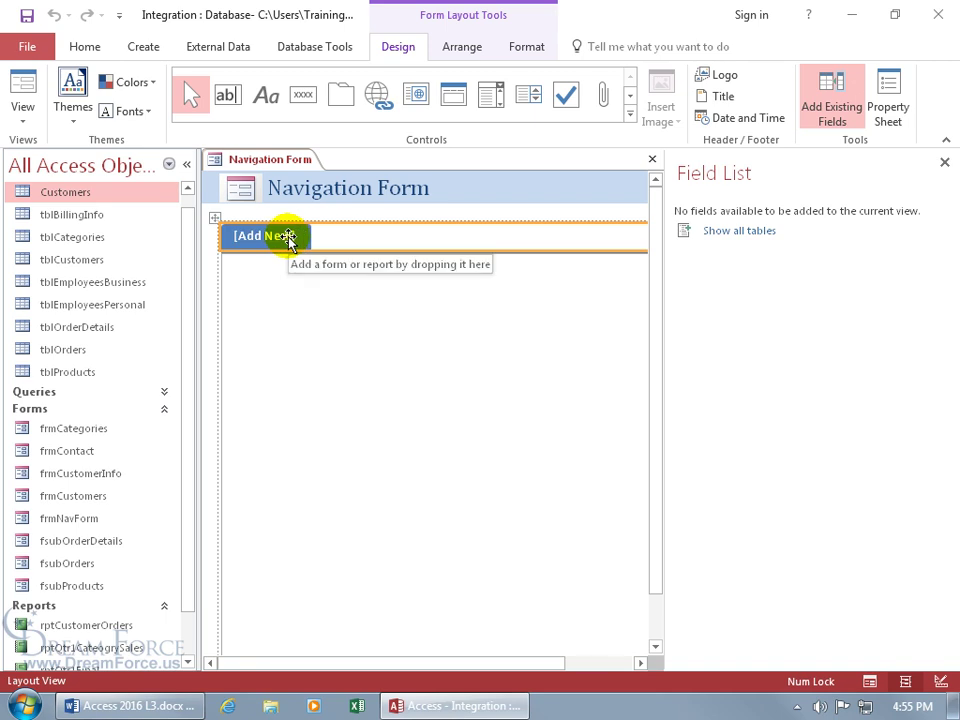
Turn the empty [Add New] tab into a frmcontact tab by typing its name.
{"action": "left_click", "coordinate": [288, 238]}
{"action": "left_click", "coordinate": [289, 237]}
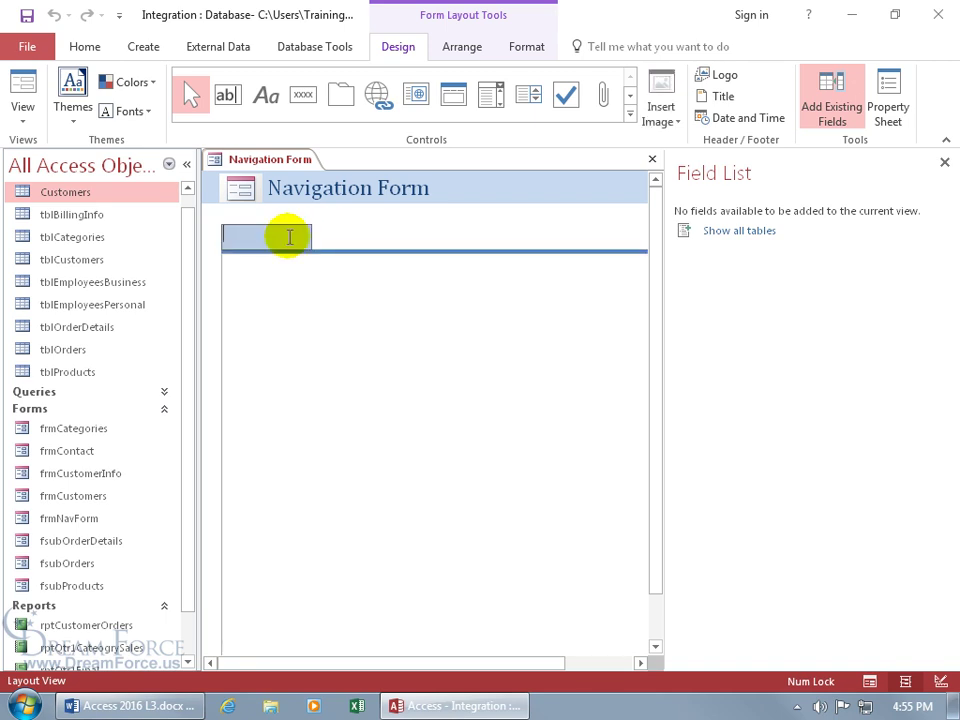
{"action": "type", "text": "frmcontact"}
{"action": "key", "text": "Return"}
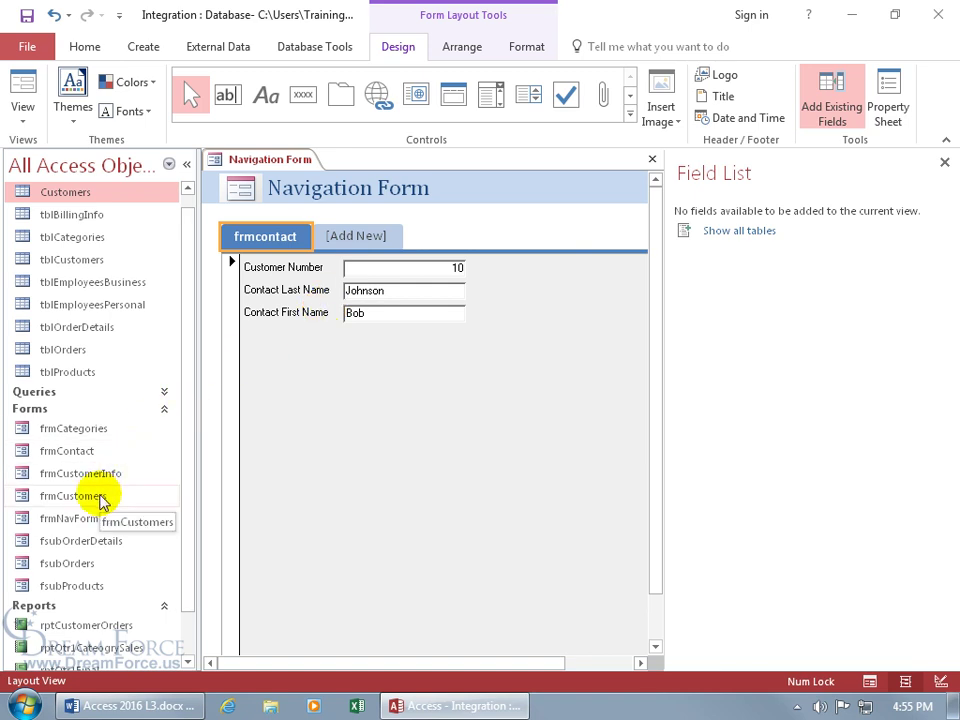
Add frmCustomers and rptQtr1CategorySales as further tabs and close the Field List.
{"action": "left_click_drag", "start_coordinate": [66, 497], "coordinate": [358, 235]}
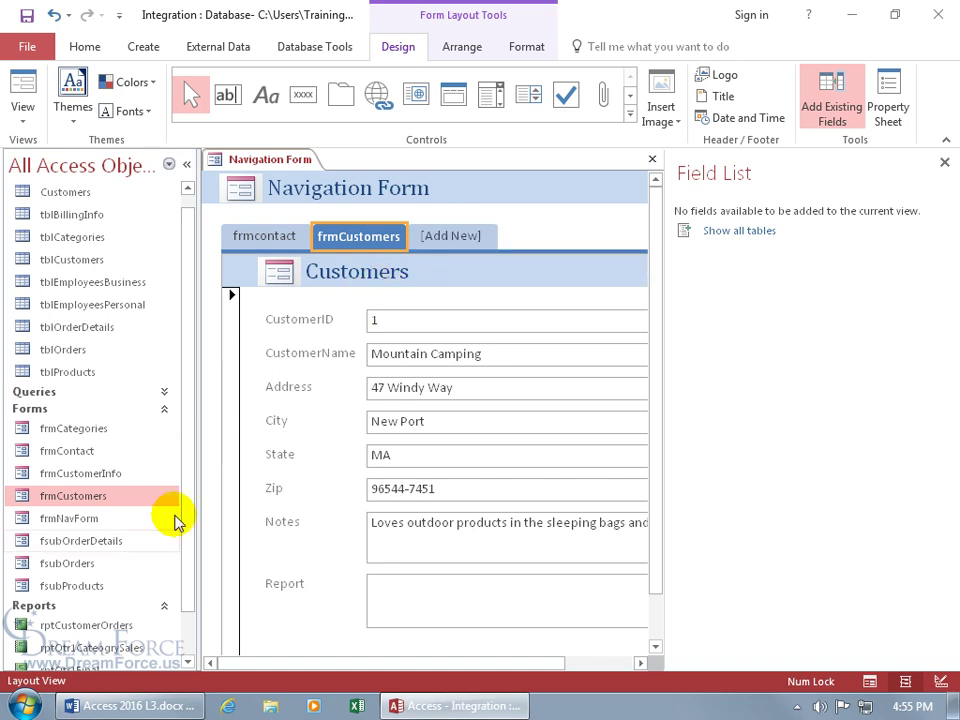
{"action": "left_click_drag", "start_coordinate": [94, 647], "coordinate": [454, 236]}
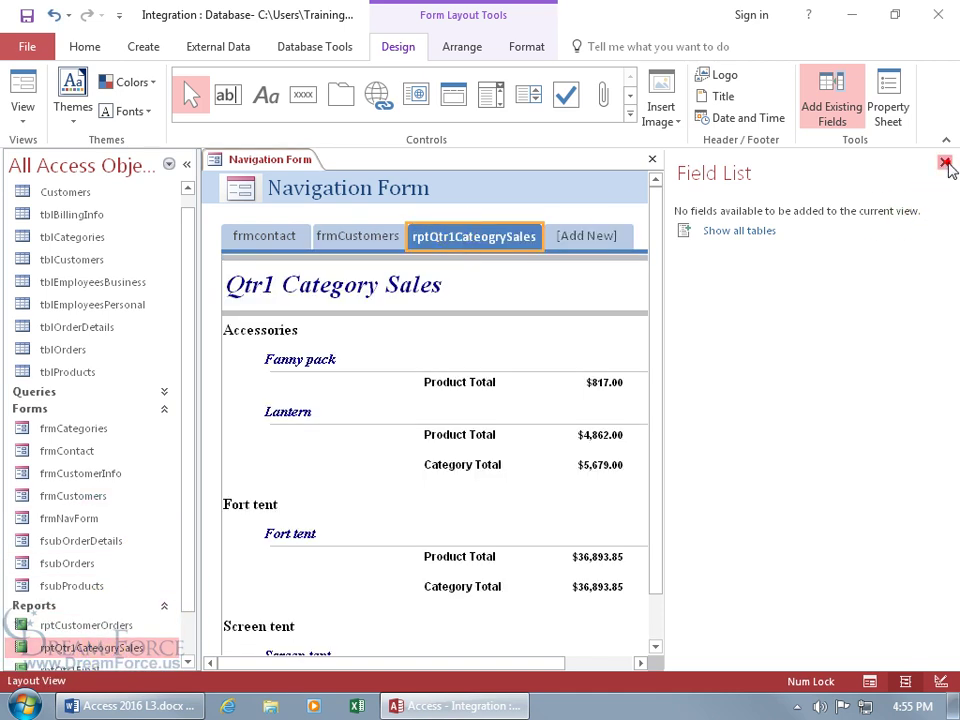
{"action": "left_click", "coordinate": [945, 162]}
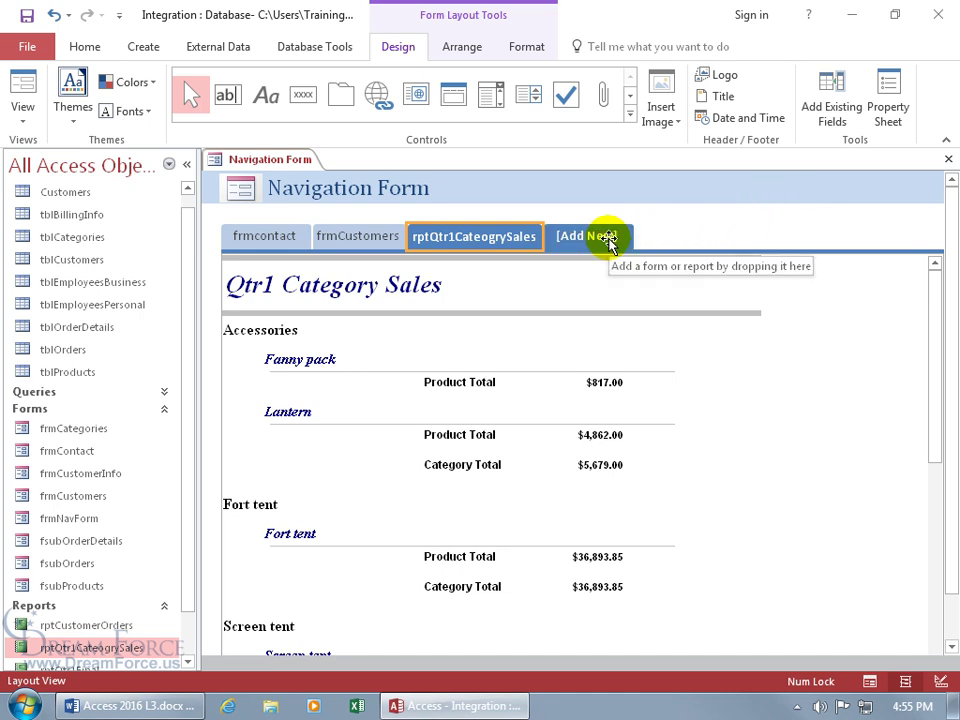
In Form View, try the frmcontact, frmCustomers and Qtr1 Category Sales report tabs.
{"action": "right_click", "coordinate": [262, 163]}
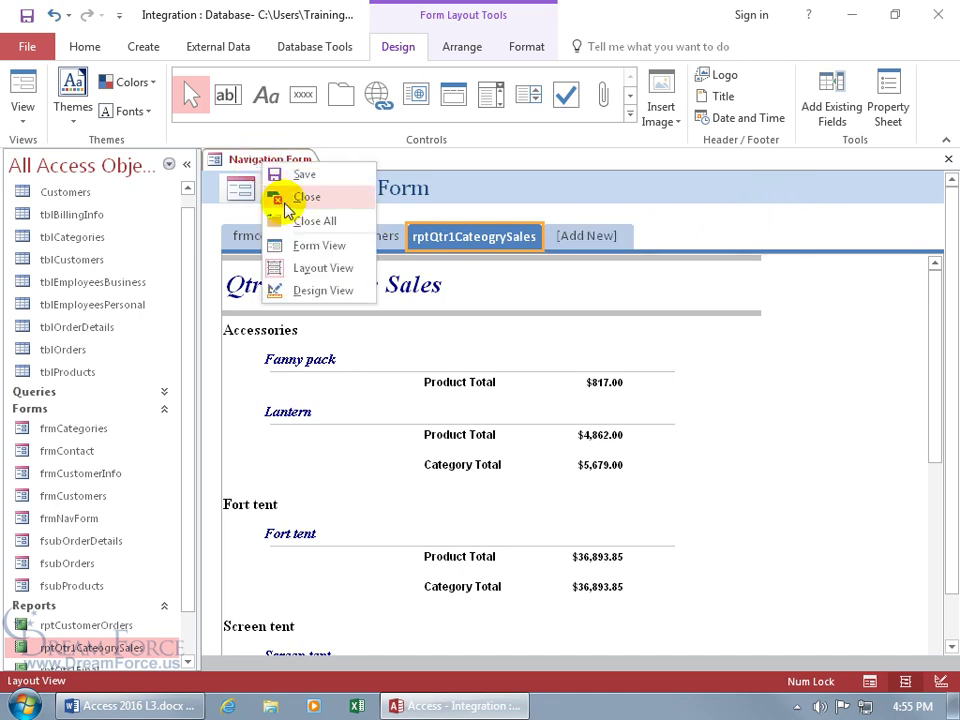
{"action": "left_click", "coordinate": [312, 245]}
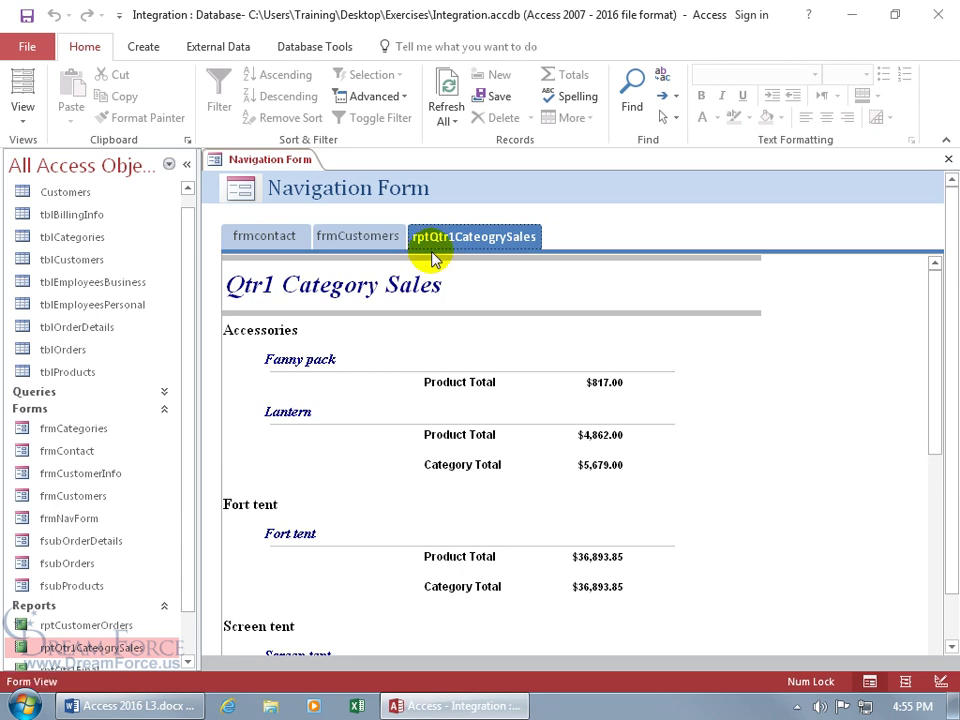
{"action": "left_click", "coordinate": [282, 237]}
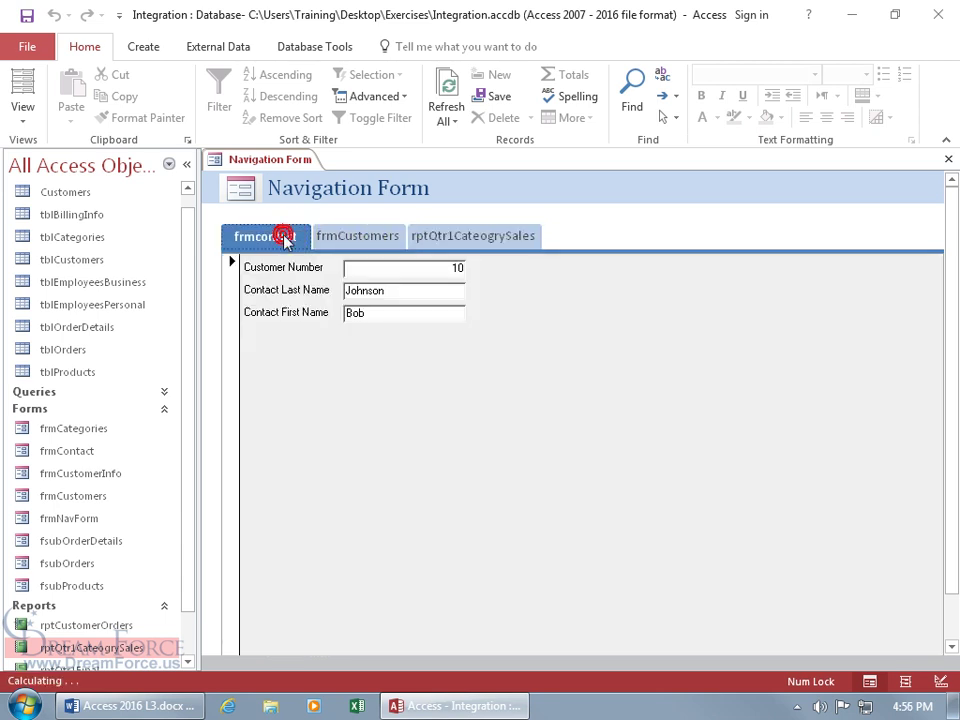
{"action": "left_click", "coordinate": [336, 237]}
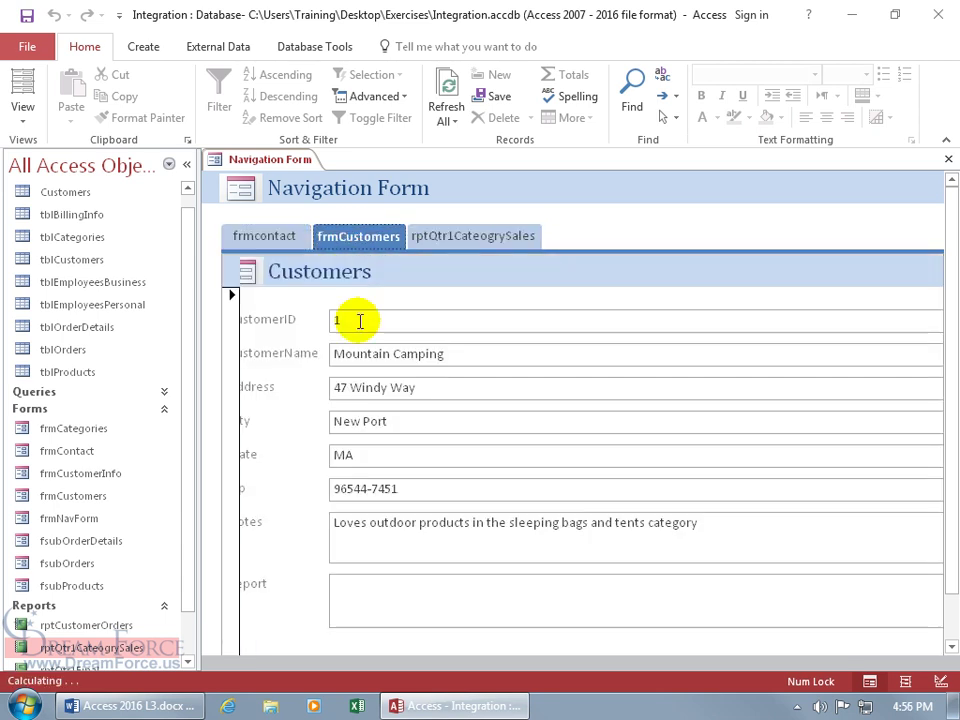
{"action": "scroll", "coordinate": [949, 400], "scroll_direction": "down", "scroll_amount": 2}
{"action": "scroll", "coordinate": [949, 370], "scroll_direction": "up", "scroll_amount": 2}
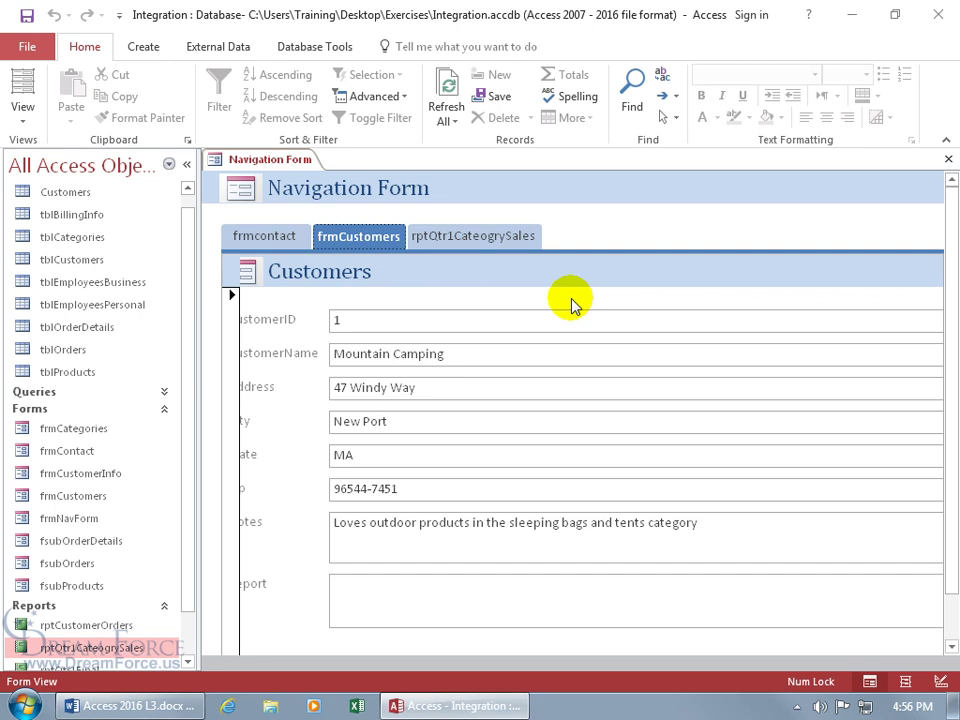
{"action": "left_click", "coordinate": [504, 245]}
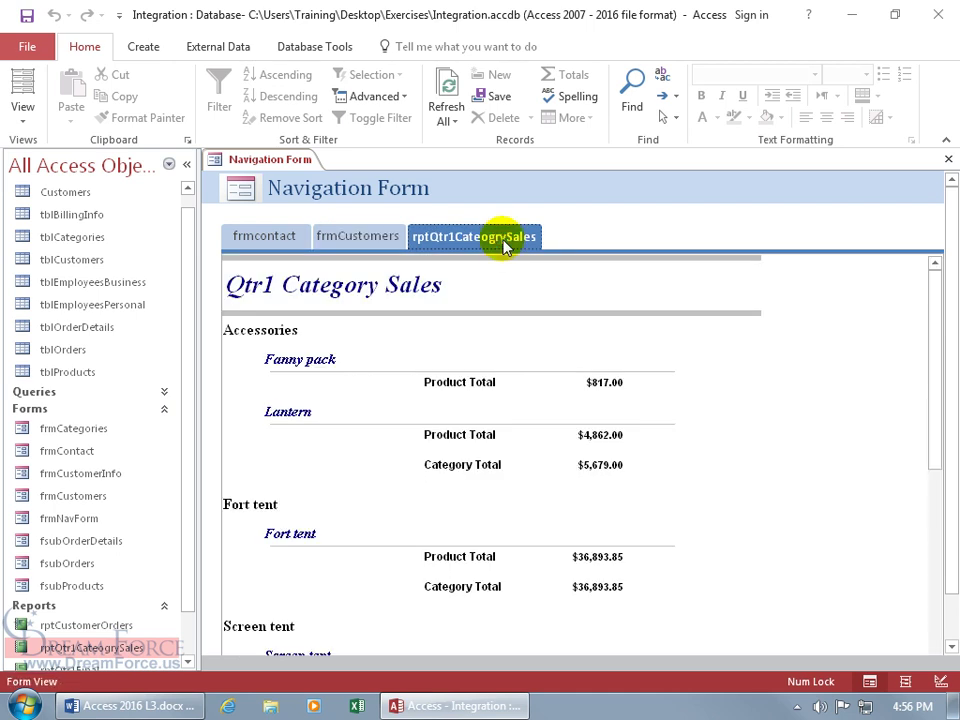
{"action": "left_click_drag", "start_coordinate": [936, 337], "coordinate": [943, 555]}
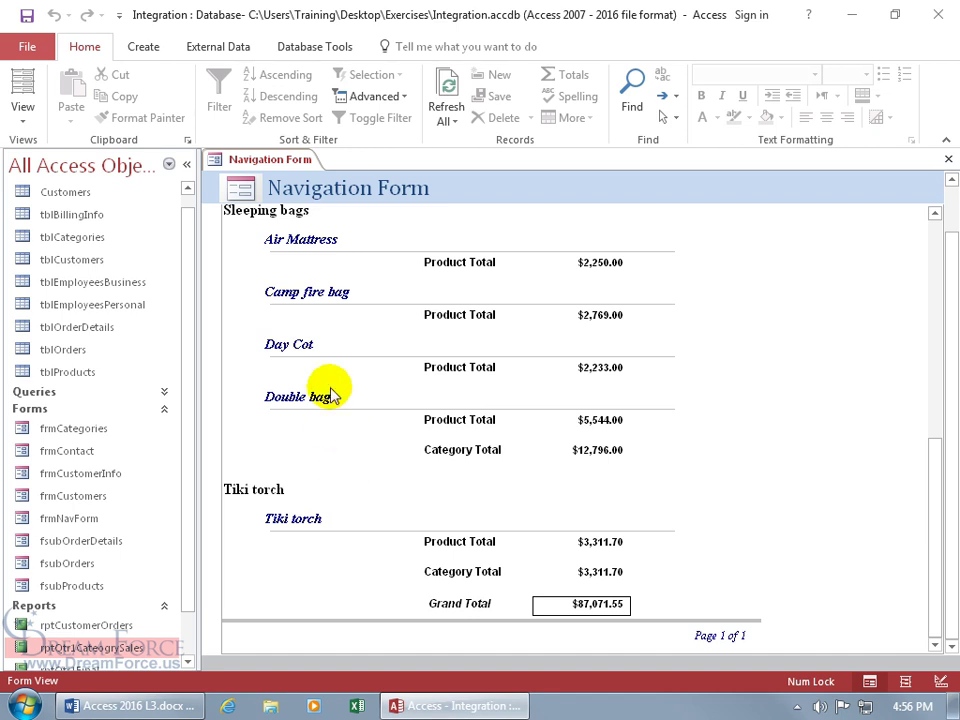
{"action": "right_click", "coordinate": [285, 162]}
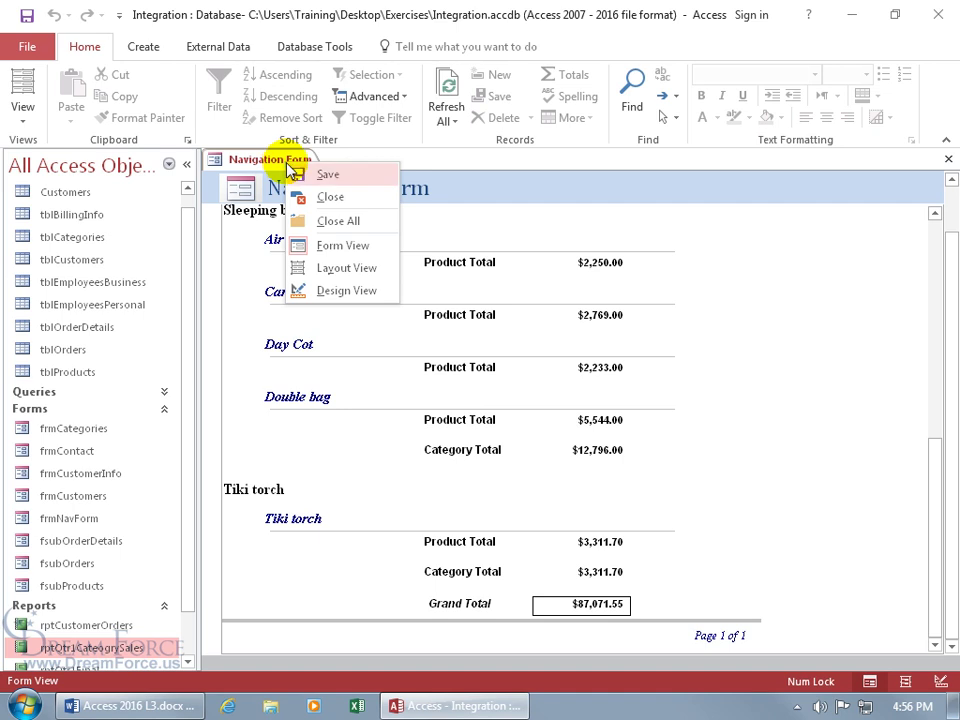
Back in Layout View, relabel the first tab from frmcontact to contact.
{"action": "left_click", "coordinate": [322, 272]}
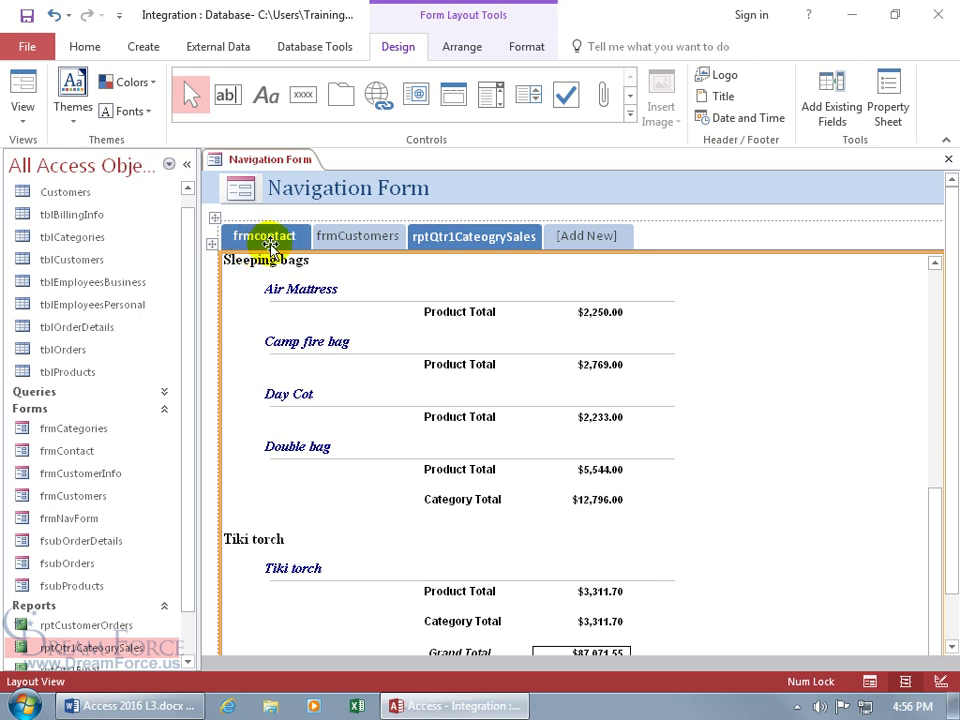
{"action": "left_click", "coordinate": [268, 238]}
{"action": "left_click", "coordinate": [249, 235]}
{"action": "key", "text": "BackSpace"}
{"action": "key", "text": "BackSpace"}
{"action": "key", "text": "BackSpace"}
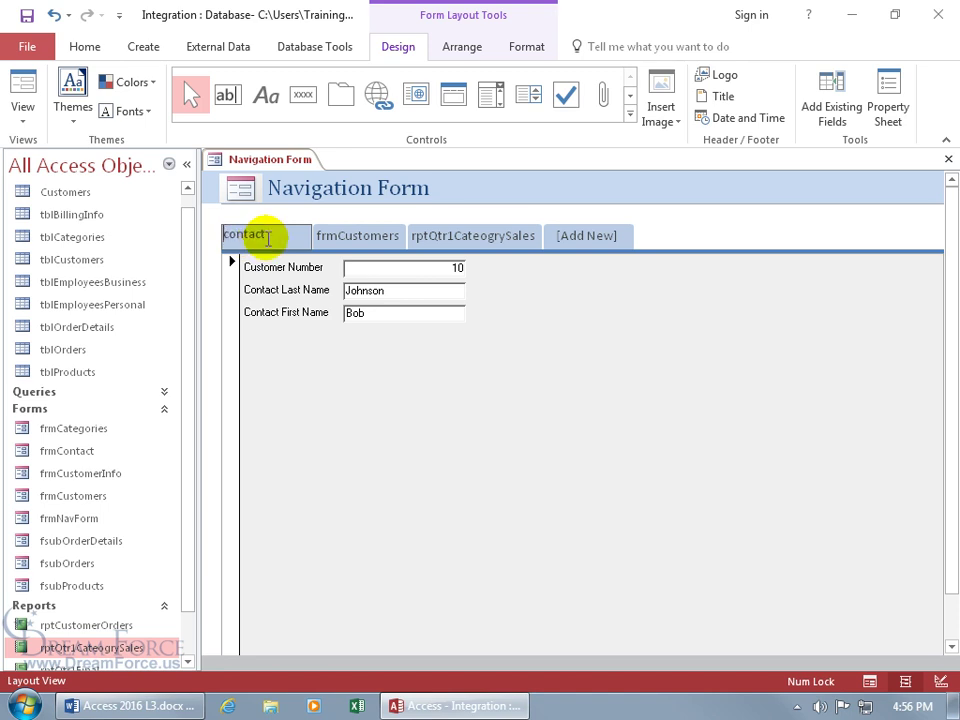
{"action": "key", "text": "Return"}
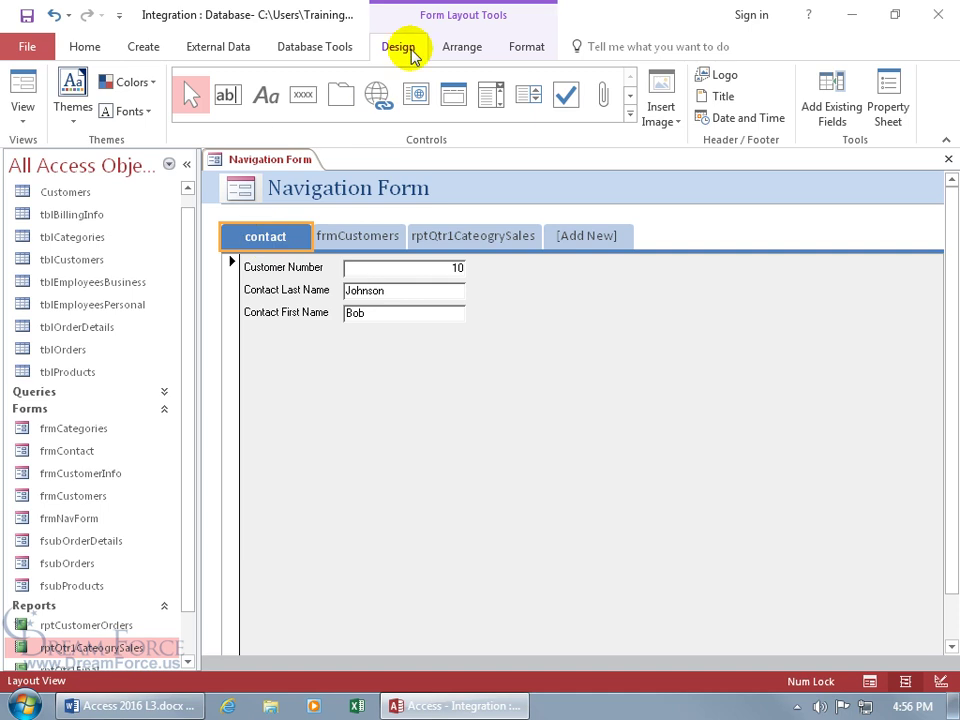
In the Property Sheet, change the first tab's caption to Contact.
{"action": "left_click", "coordinate": [889, 110]}
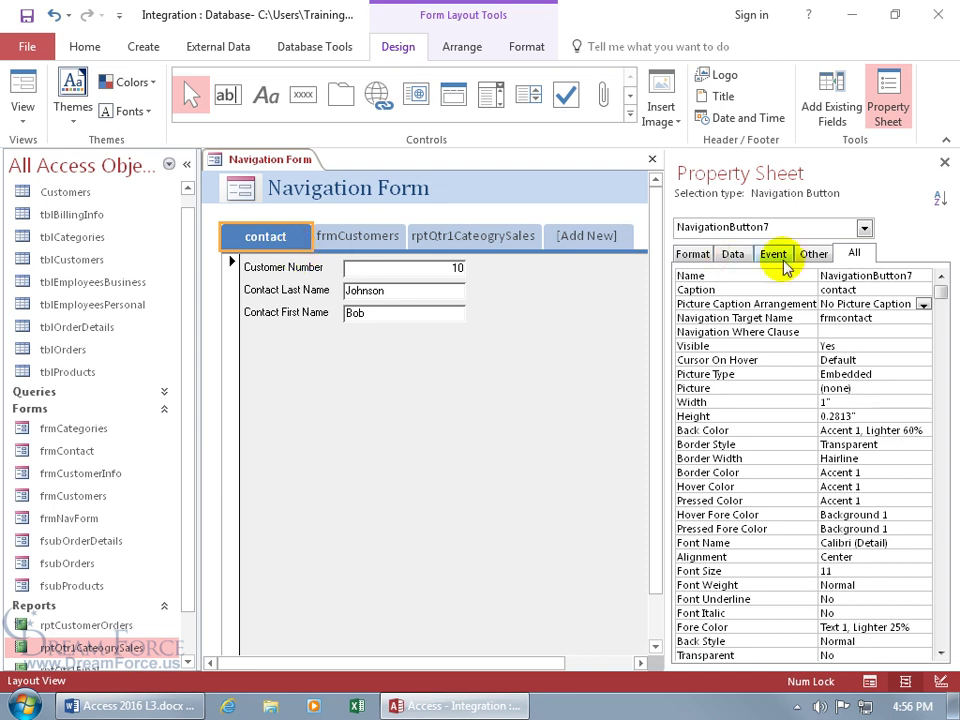
{"action": "left_click", "coordinate": [830, 290]}
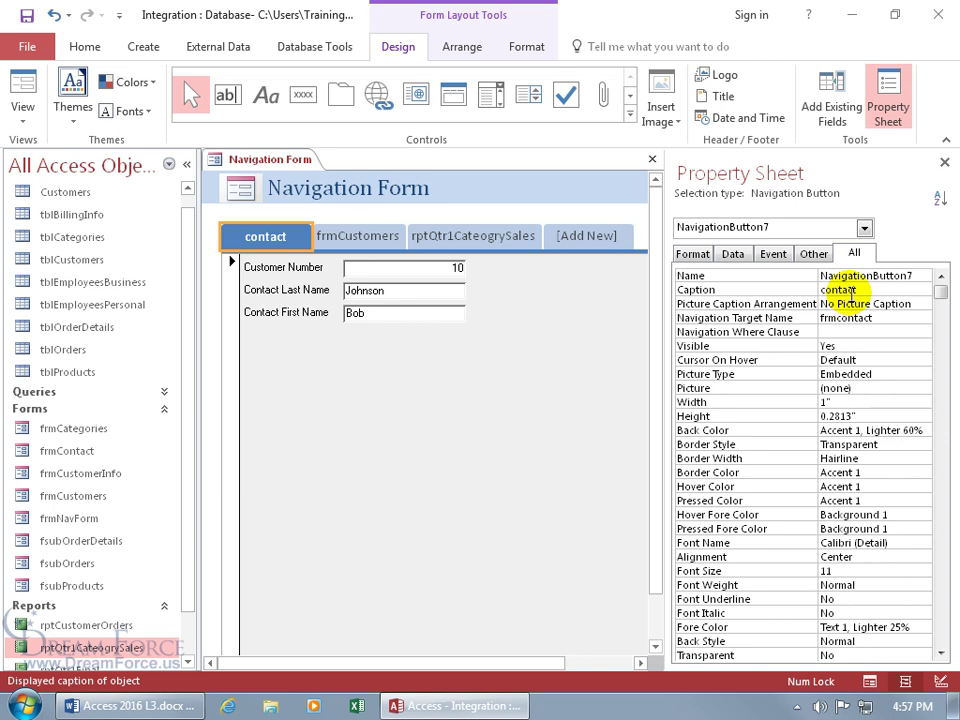
{"action": "key", "text": "BackSpace"}
{"action": "type", "text": "C"}
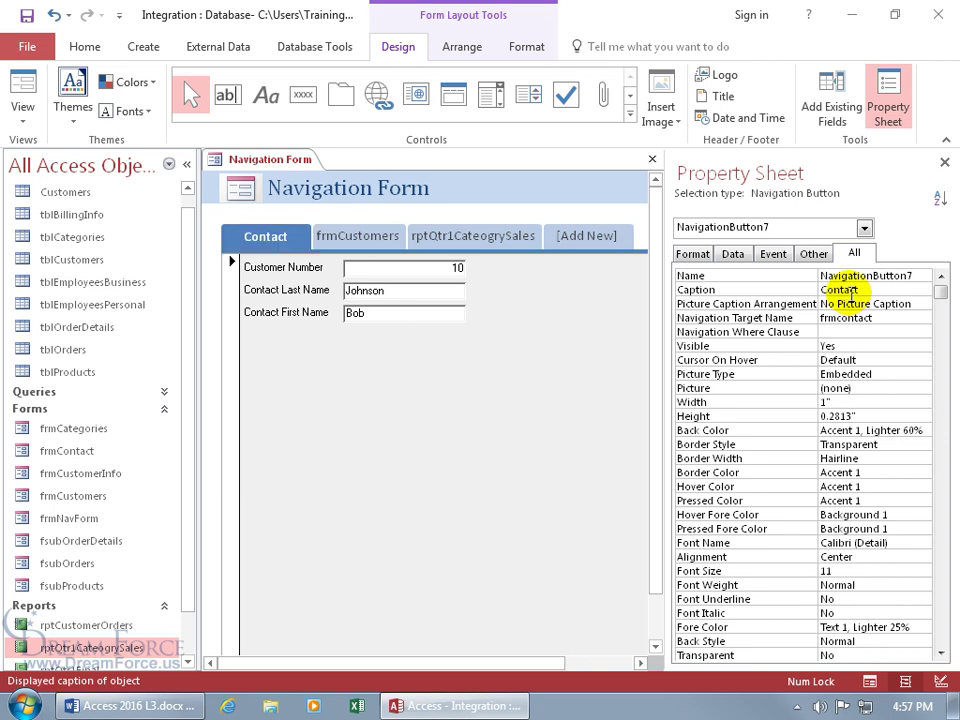
{"action": "key", "text": "Return"}
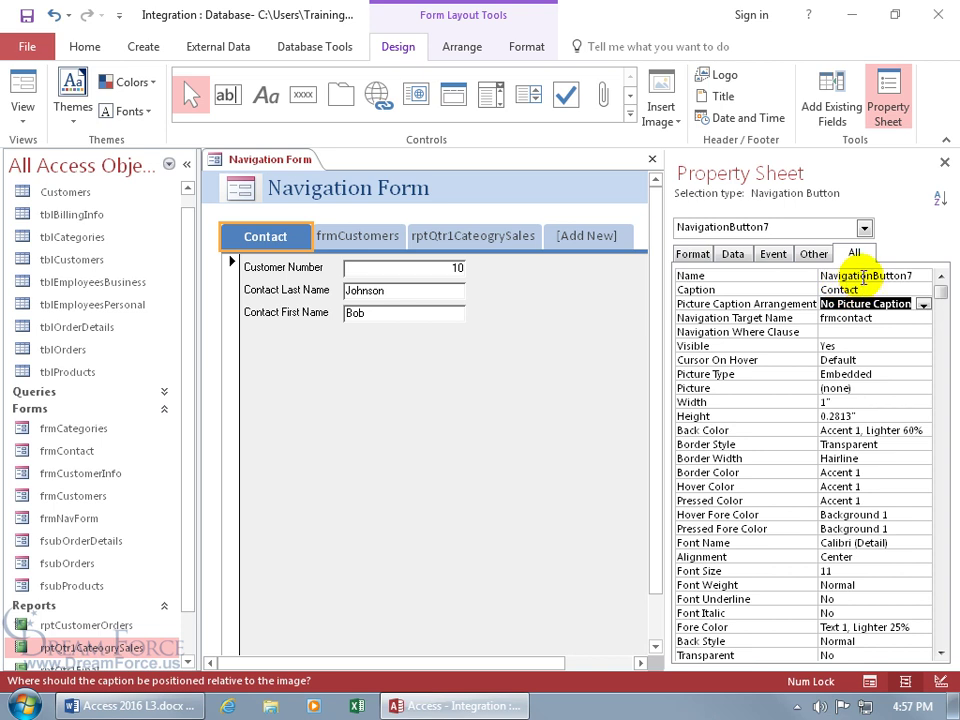
Rename the tab's navigation button to NavButContact and confirm it in the object list.
{"action": "left_click", "coordinate": [863, 278]}
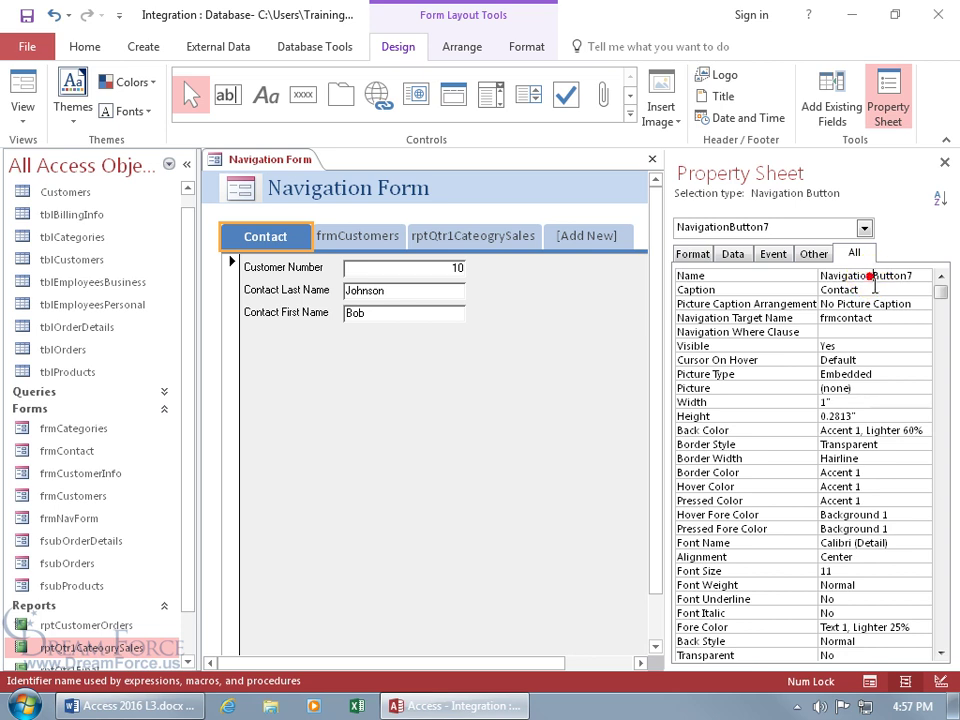
{"action": "key", "text": "BackSpace"}
{"action": "key", "text": "BackSpace"}
{"action": "key", "text": "BackSpace"}
{"action": "key", "text": "BackSpace"}
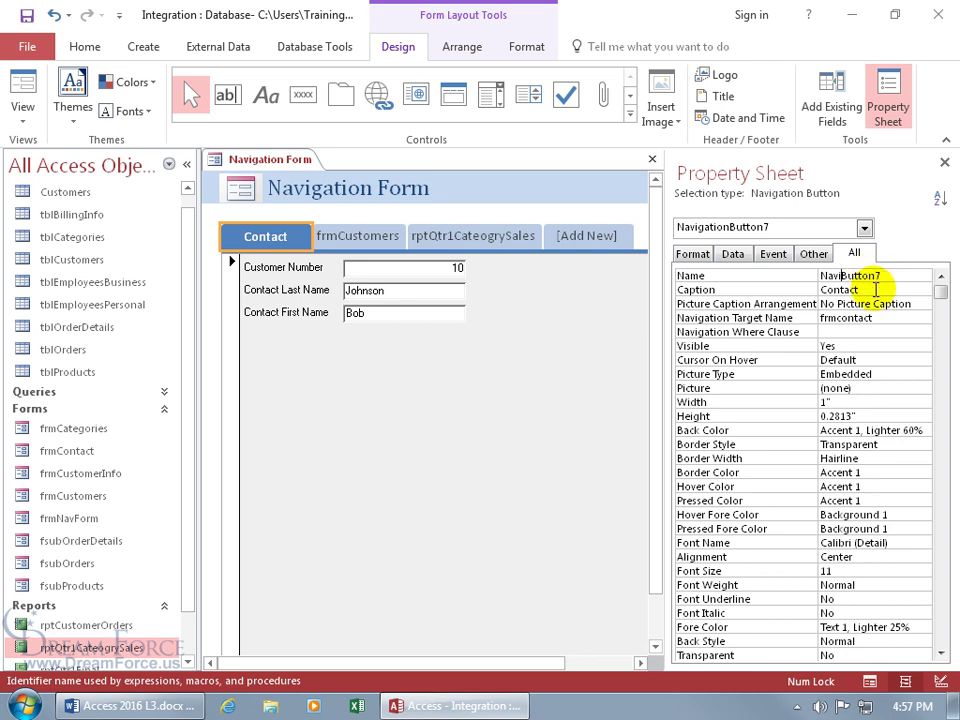
{"action": "key", "text": "BackSpace"}
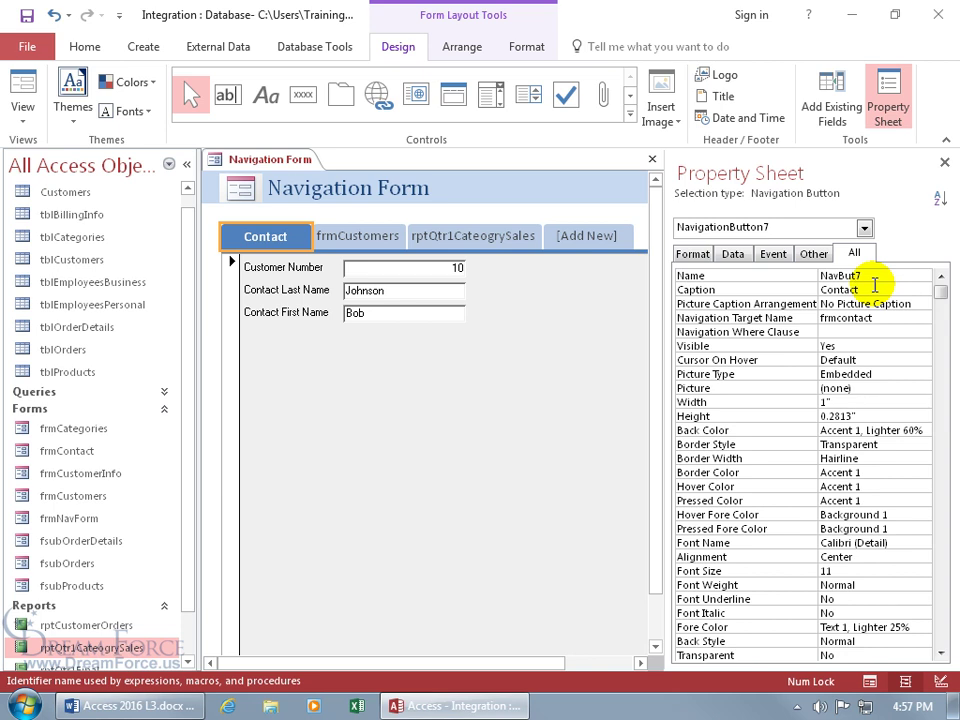
{"action": "key", "text": "Delete"}
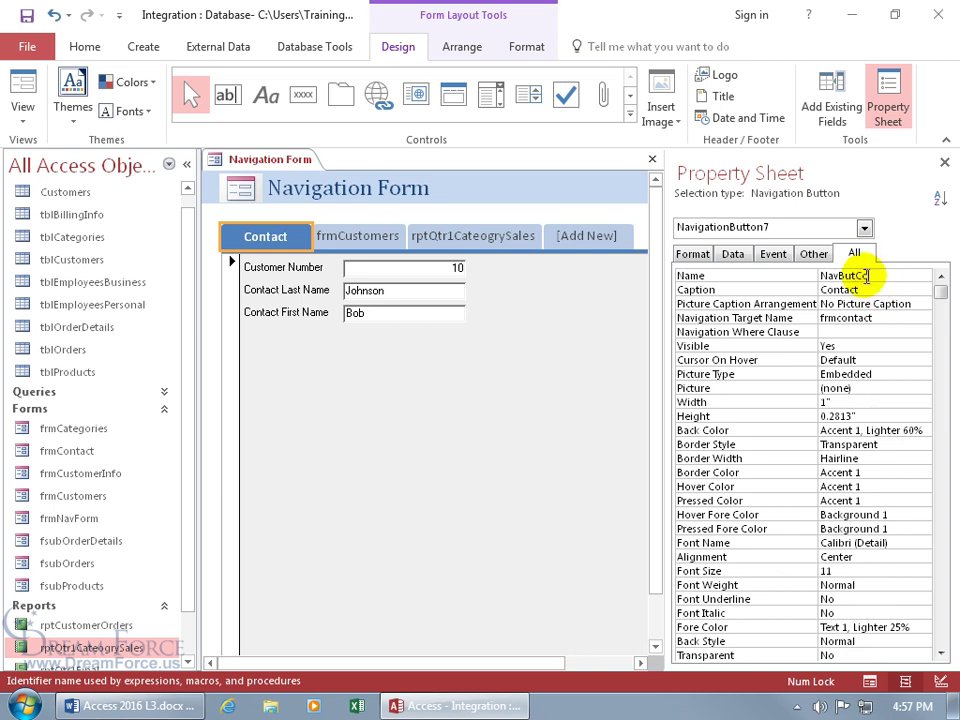
{"action": "key", "text": "Tab"}
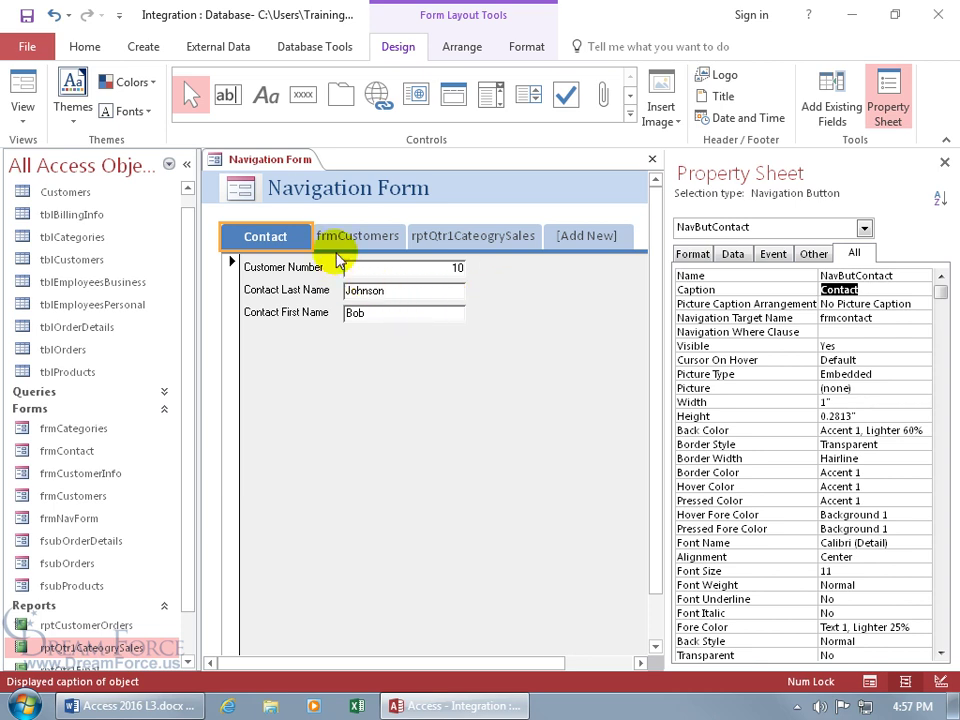
{"action": "left_click", "coordinate": [864, 228]}
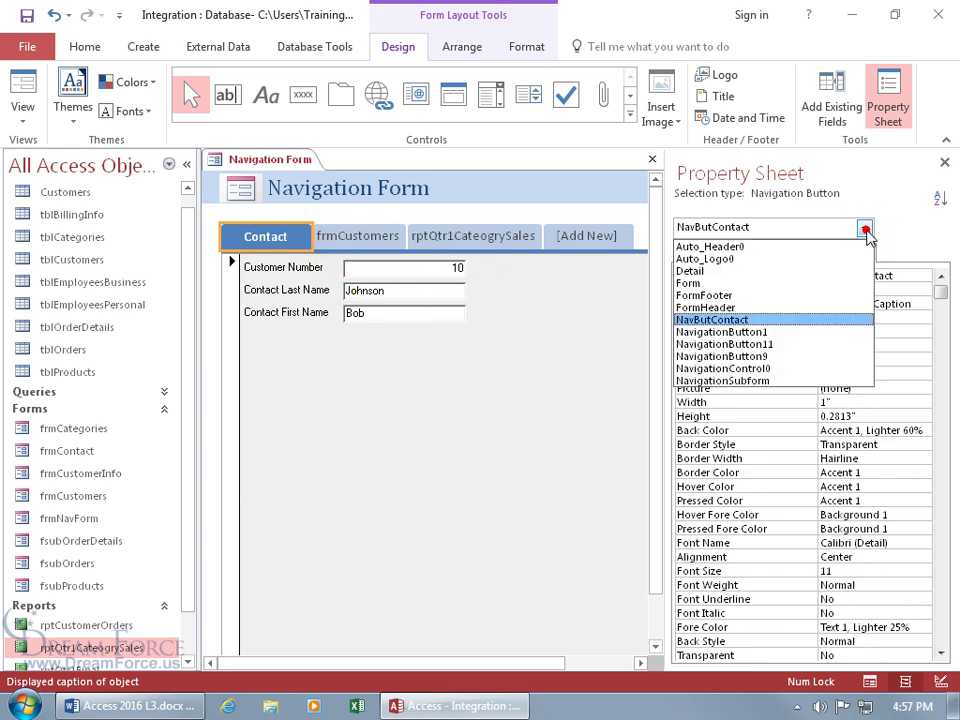
{"action": "left_click", "coordinate": [709, 322]}
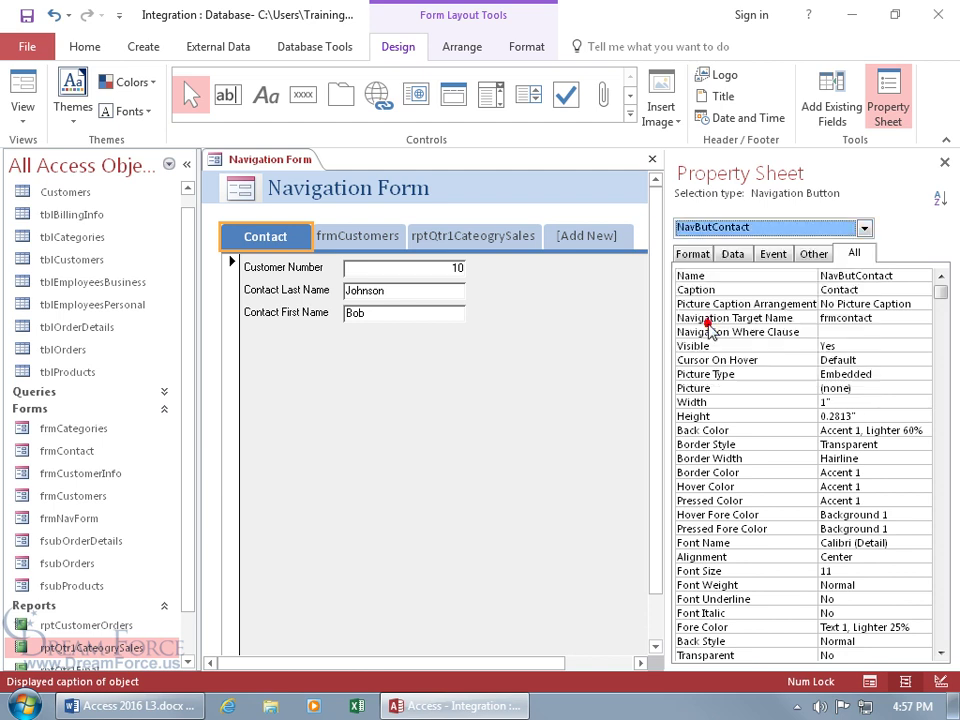
{"action": "left_click", "coordinate": [295, 265]}
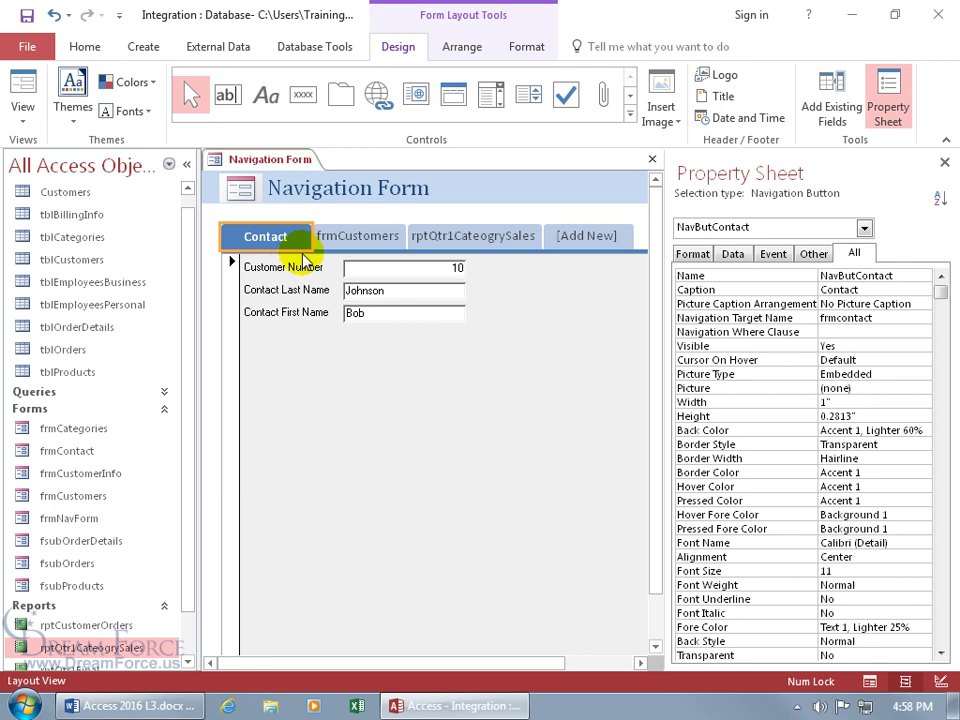
Delete the contact and frmCustomers tabs, then close the form without saving.
{"action": "key", "text": "Delete"}
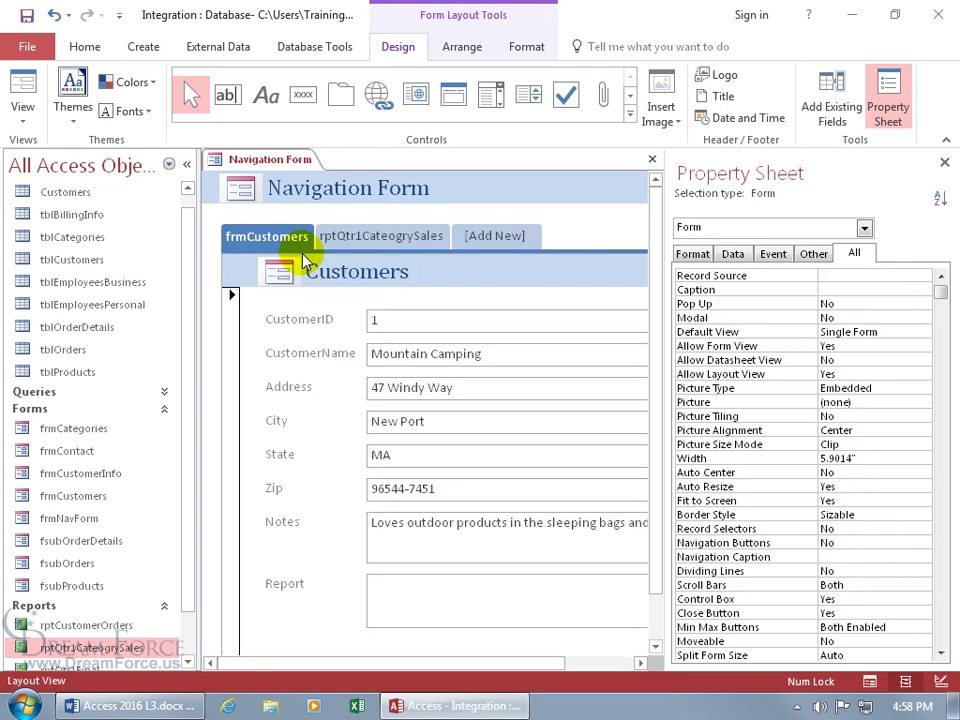
{"action": "left_click", "coordinate": [304, 246]}
{"action": "key", "text": "Delete"}
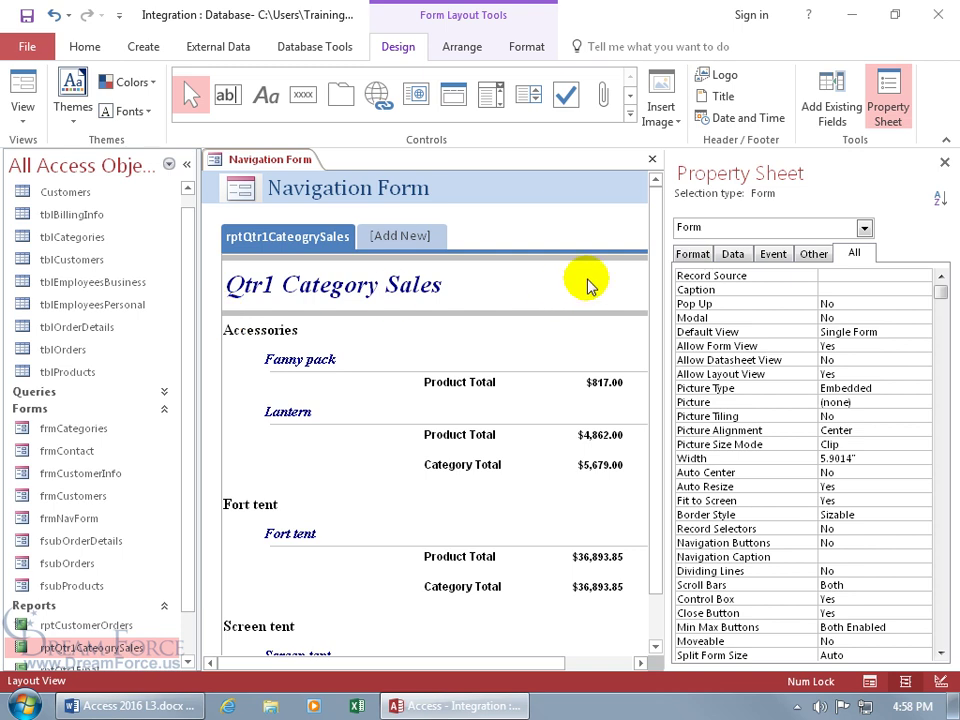
{"action": "left_click", "coordinate": [653, 162]}
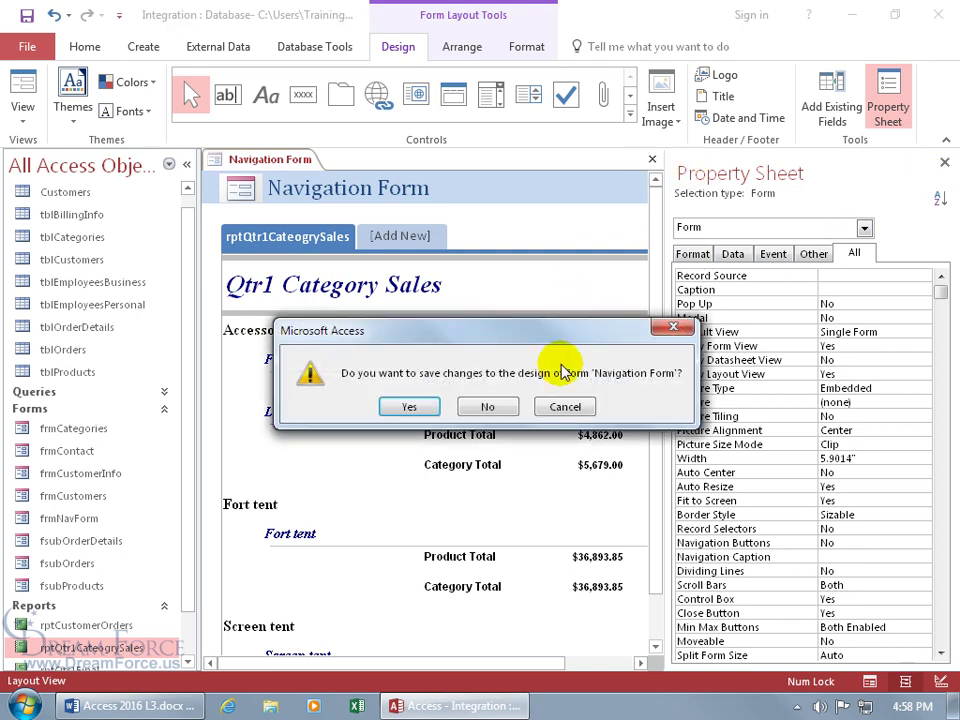
{"action": "left_click", "coordinate": [506, 406]}
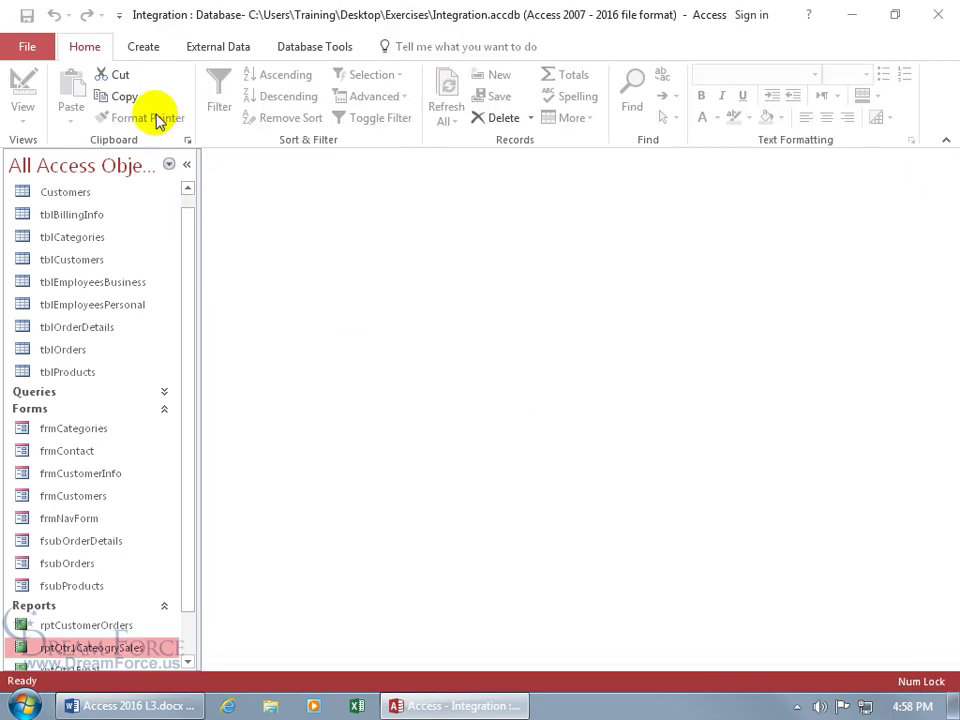
Start a new navigation form with the Horizontal Tabs and Vertical Tabs, Left layout.
{"action": "left_click", "coordinate": [148, 50]}
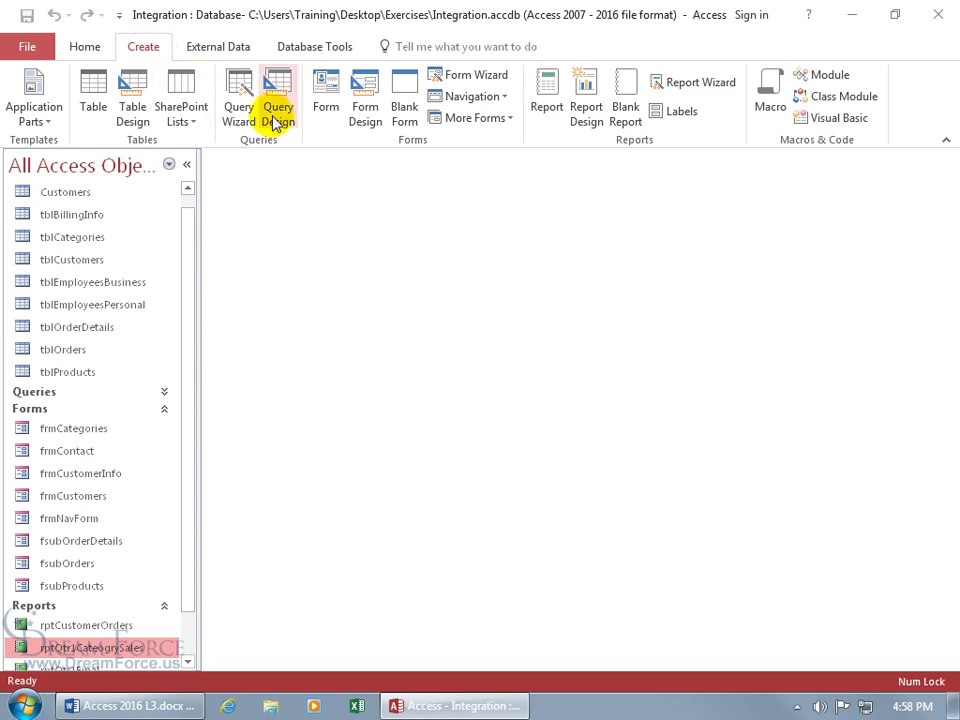
{"action": "left_click", "coordinate": [506, 102]}
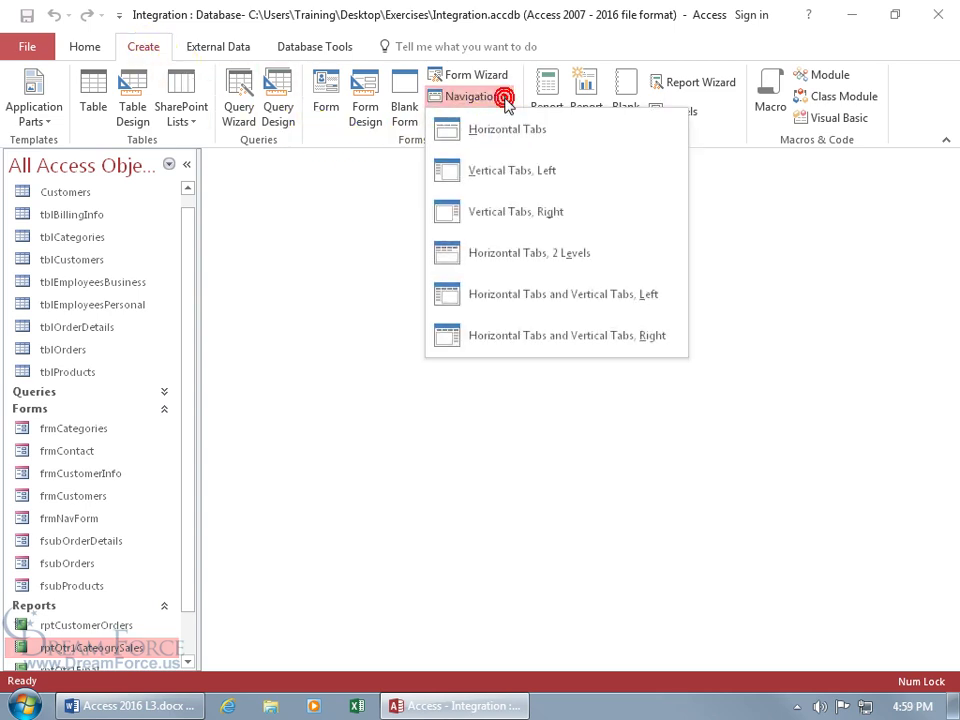
{"action": "left_click", "coordinate": [520, 302]}
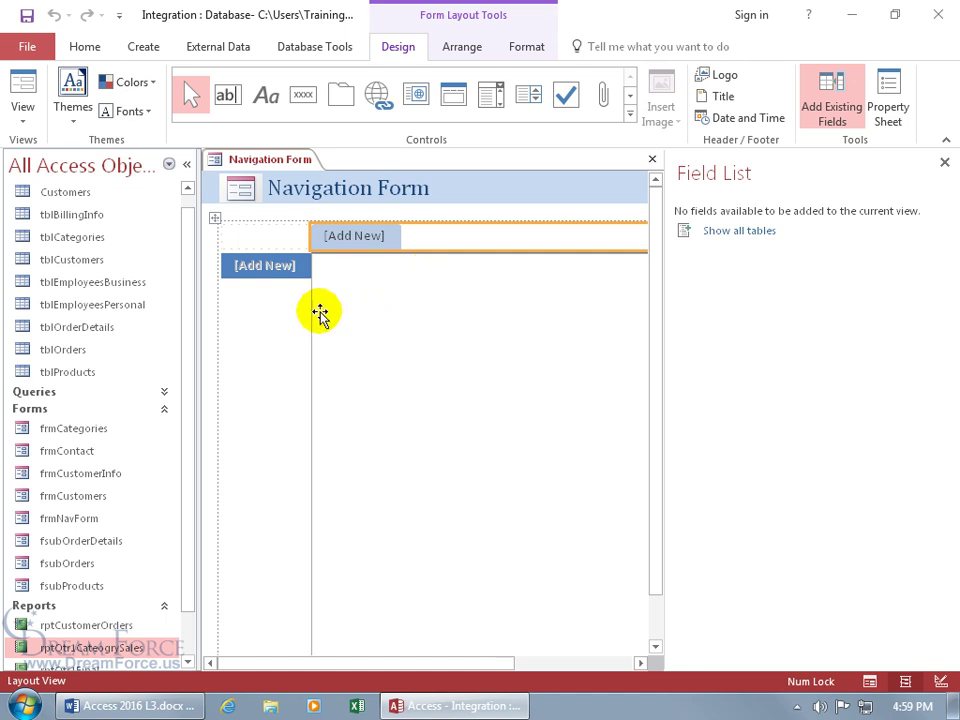
Add frmContact and rptQtr1CategorySales as the top tabs.
{"action": "left_click_drag", "start_coordinate": [92, 450], "coordinate": [370, 236]}
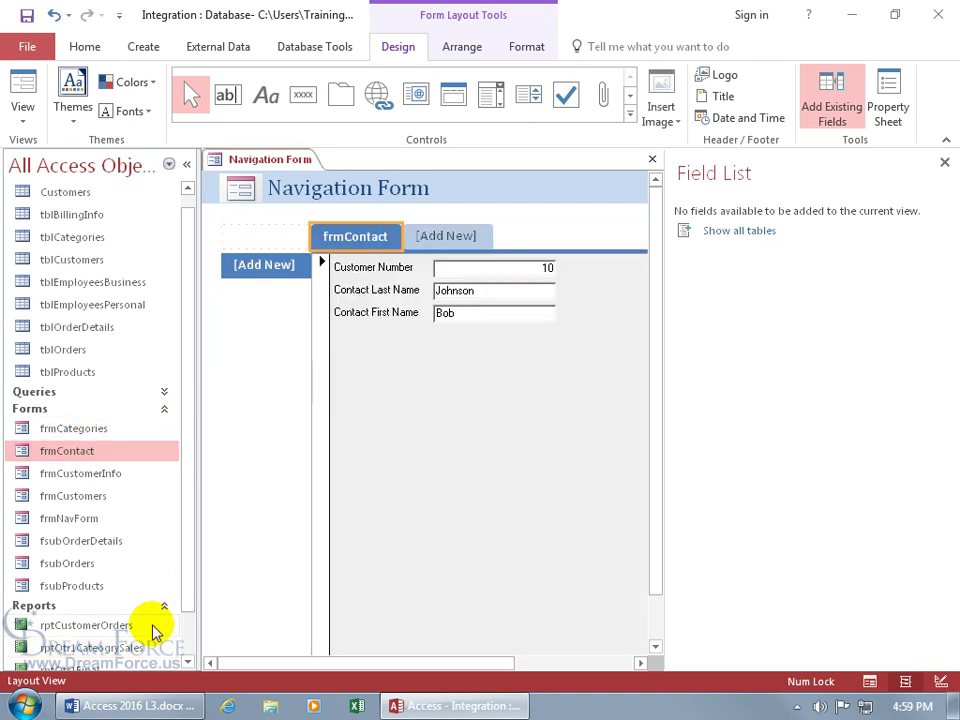
{"action": "mouse_move", "coordinate": [120, 647]}
{"action": "left_mouse_down"}
{"action": "mouse_move", "coordinate": [439, 309]}
{"action": "mouse_move", "coordinate": [461, 236]}
{"action": "left_mouse_up"}
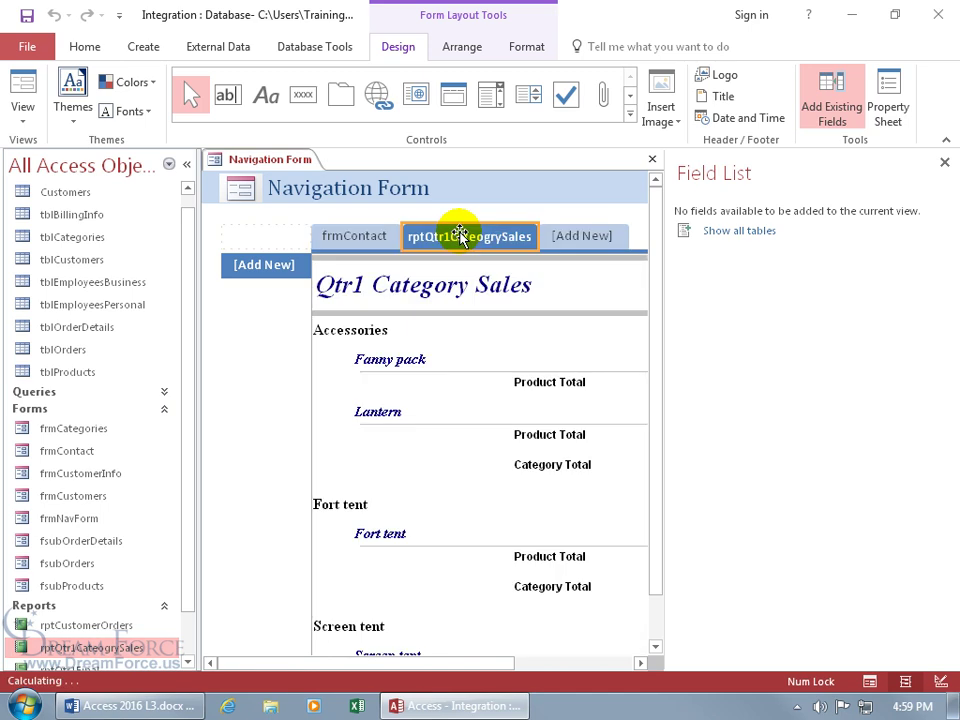
{"action": "left_click", "coordinate": [378, 240]}
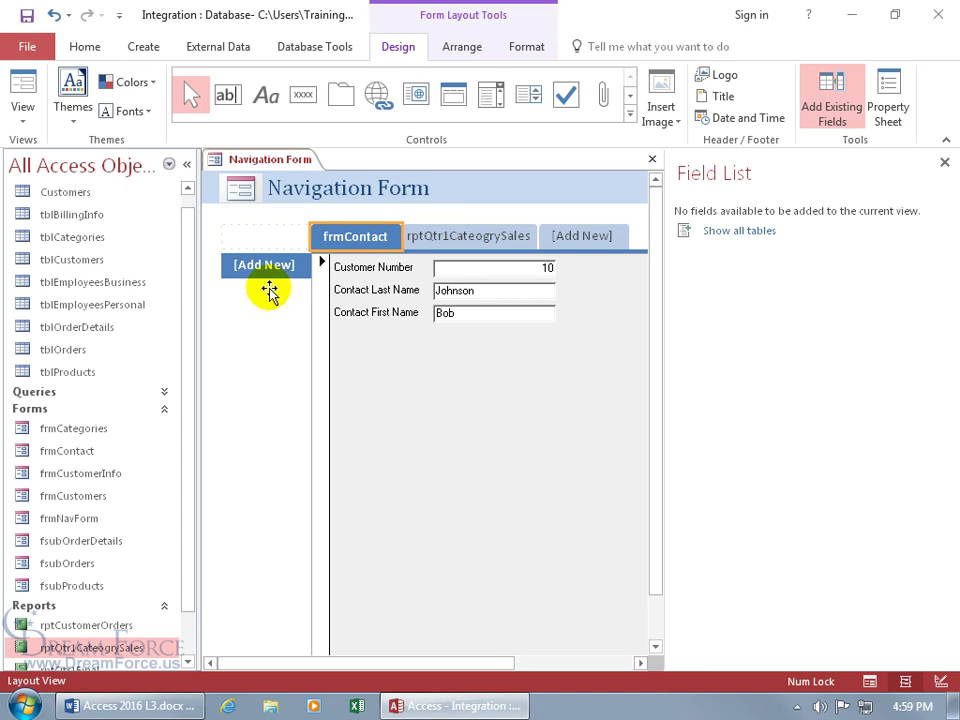
Add frmCustomerInfo and frmCustomers as side tabs under frmContact and close the Field List.
{"action": "left_click", "coordinate": [88, 473]}
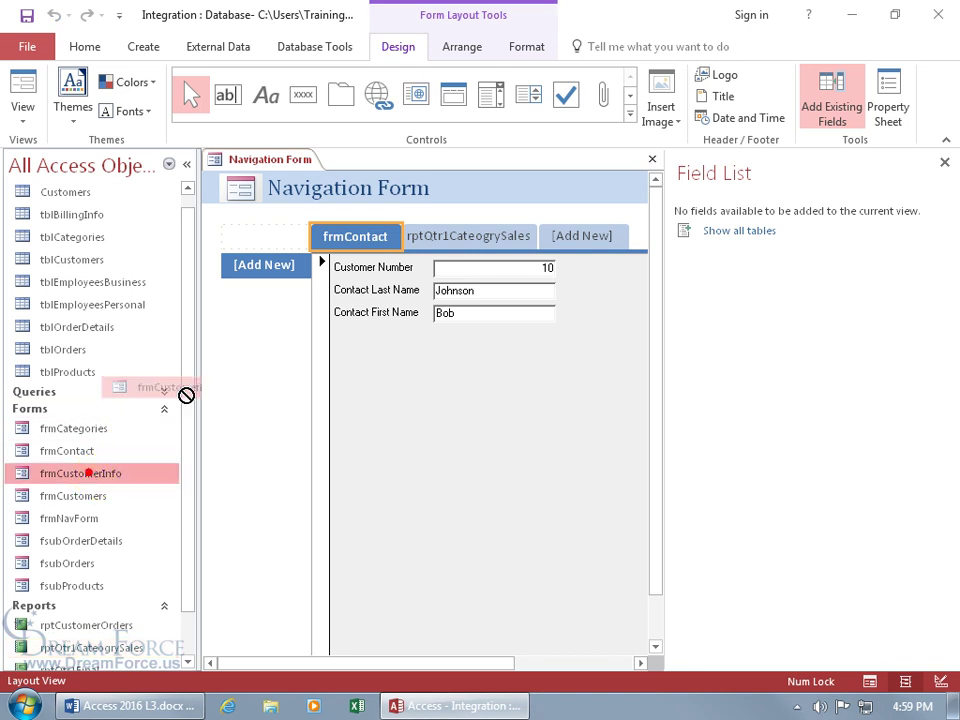
{"action": "left_click_drag", "start_coordinate": [88, 473], "coordinate": [259, 266]}
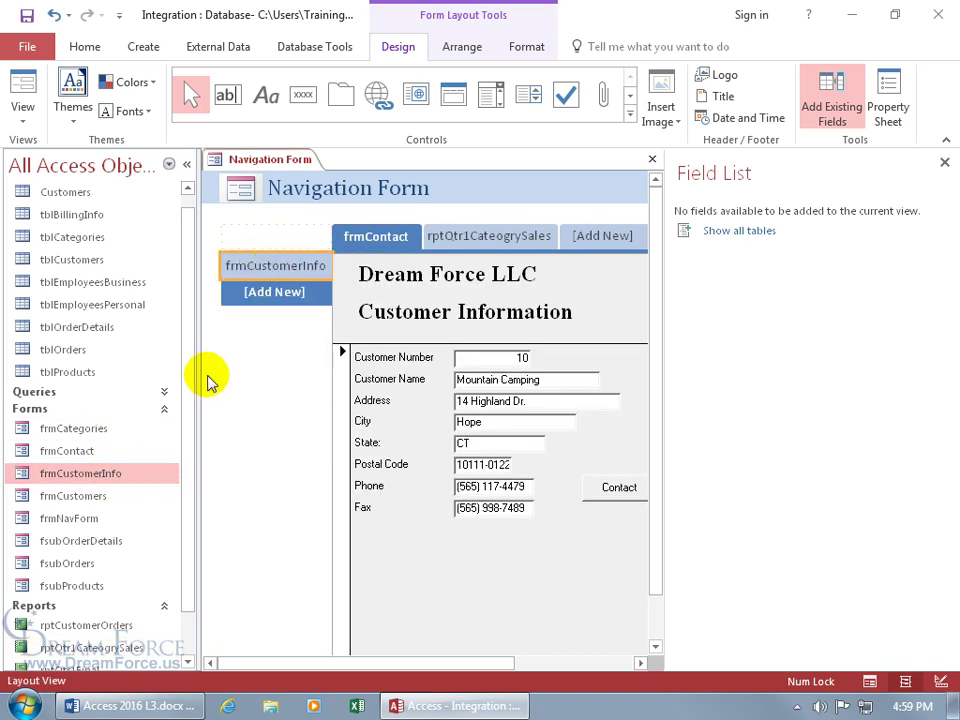
{"action": "left_click", "coordinate": [86, 497]}
{"action": "left_click_drag", "start_coordinate": [77, 499], "coordinate": [299, 293]}
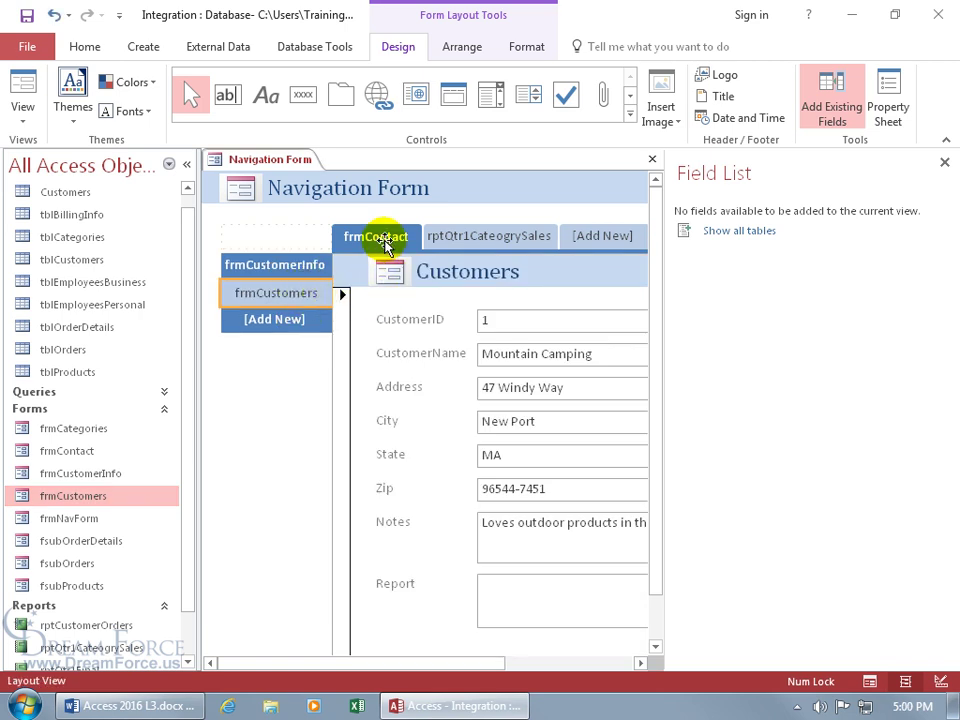
{"action": "left_click", "coordinate": [456, 238]}
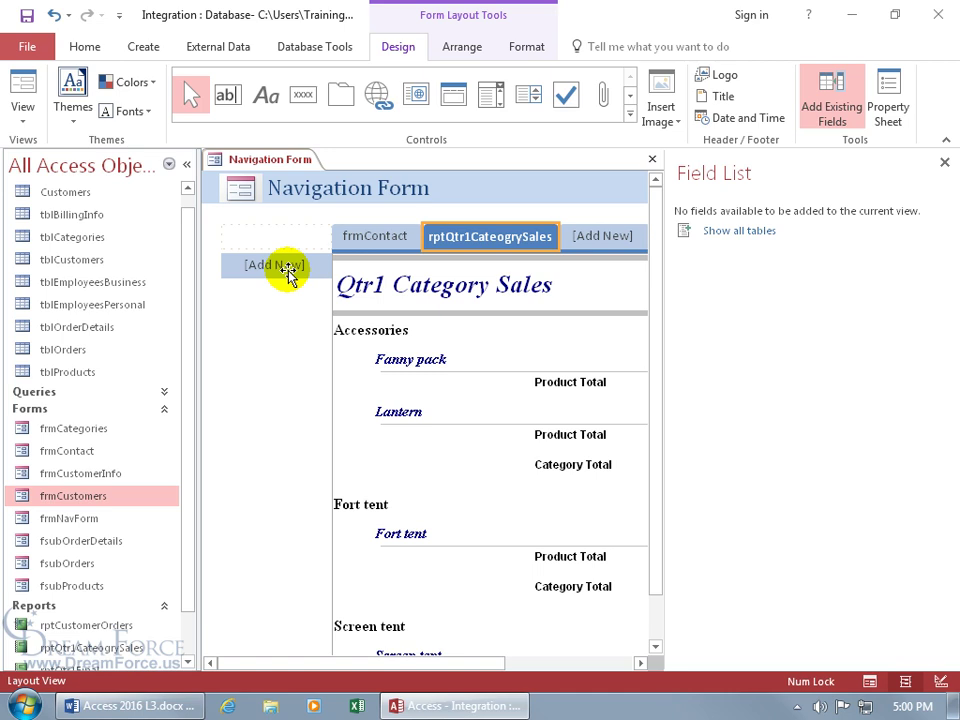
{"action": "left_click", "coordinate": [944, 162]}
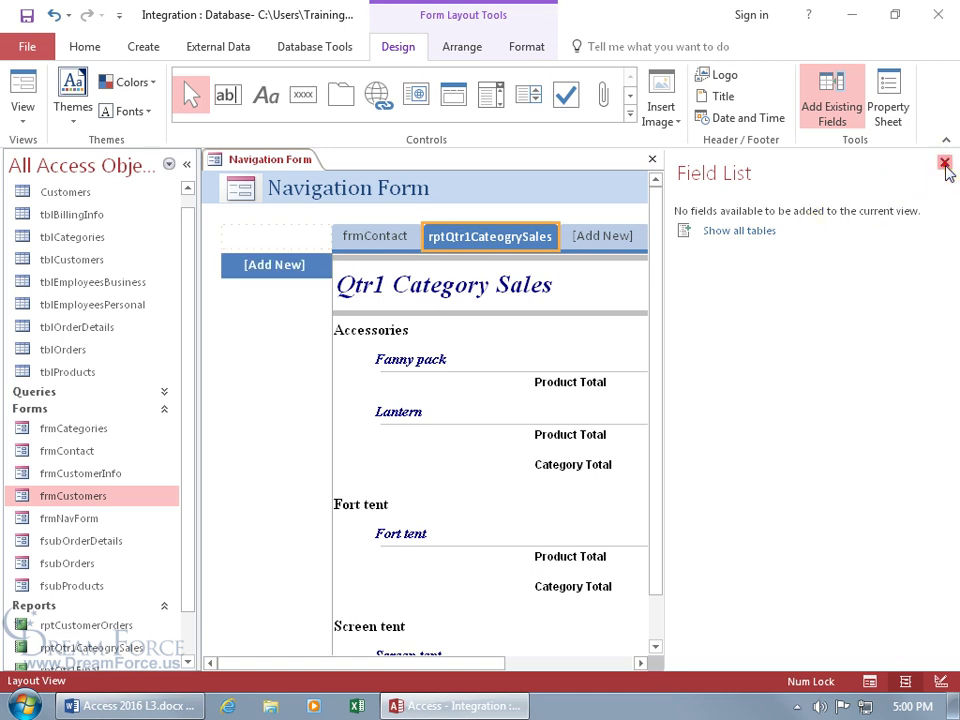
{"action": "right_click", "coordinate": [251, 161]}
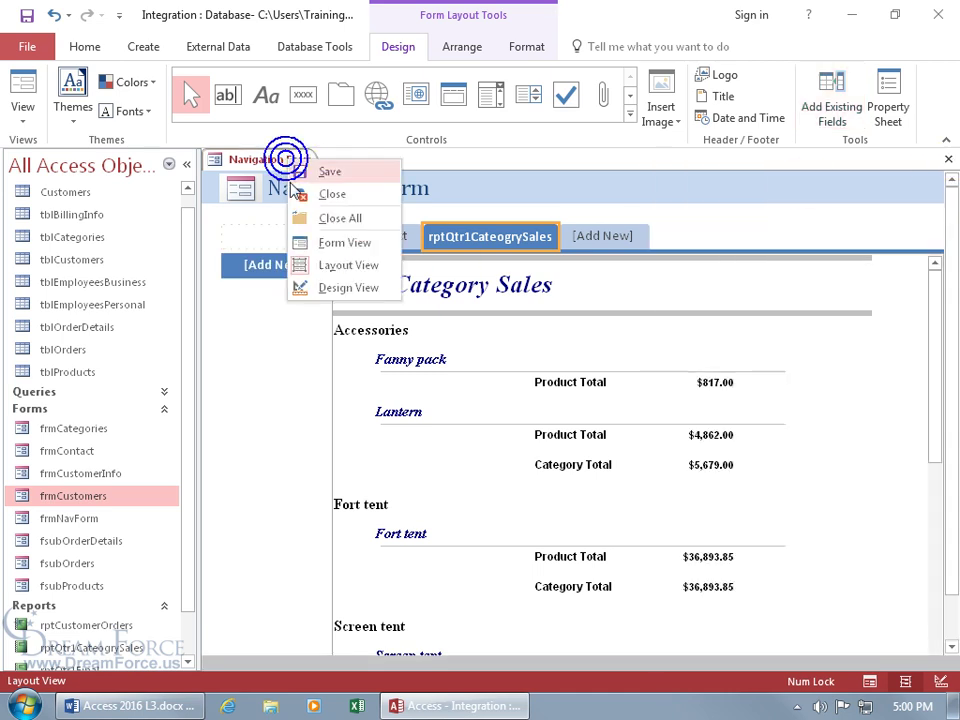
{"action": "left_click", "coordinate": [309, 243]}
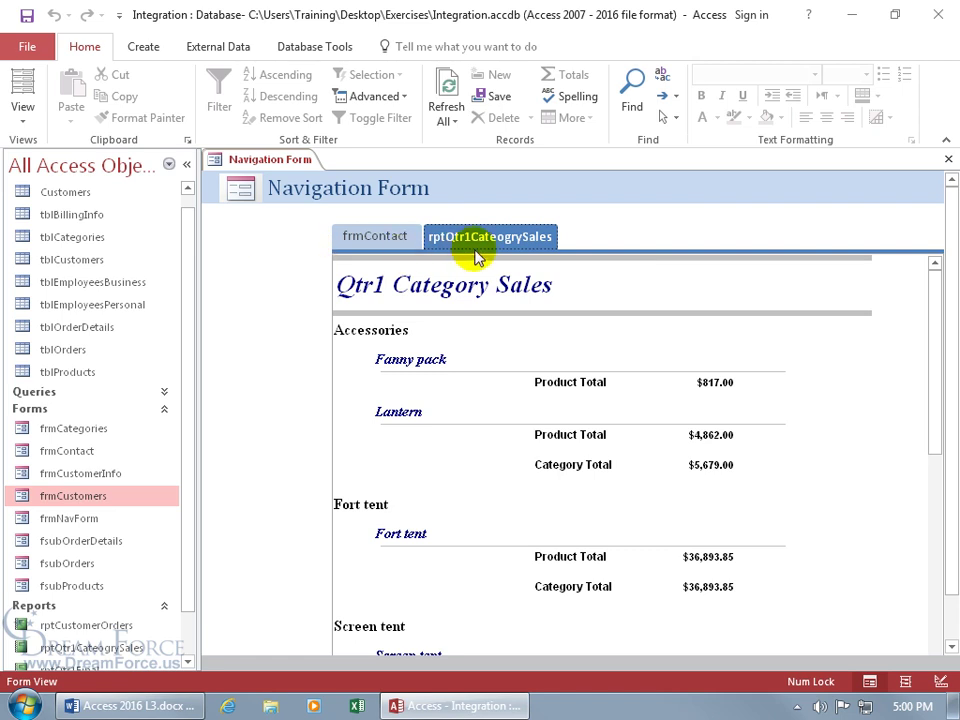
{"action": "left_click", "coordinate": [377, 243]}
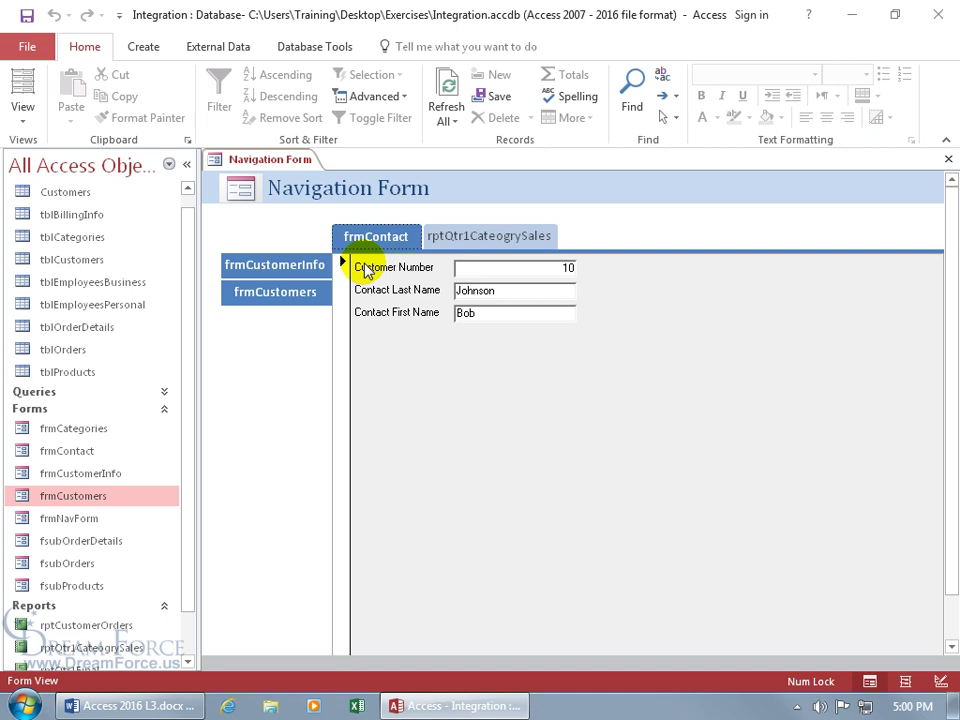
{"action": "left_click", "coordinate": [303, 274]}
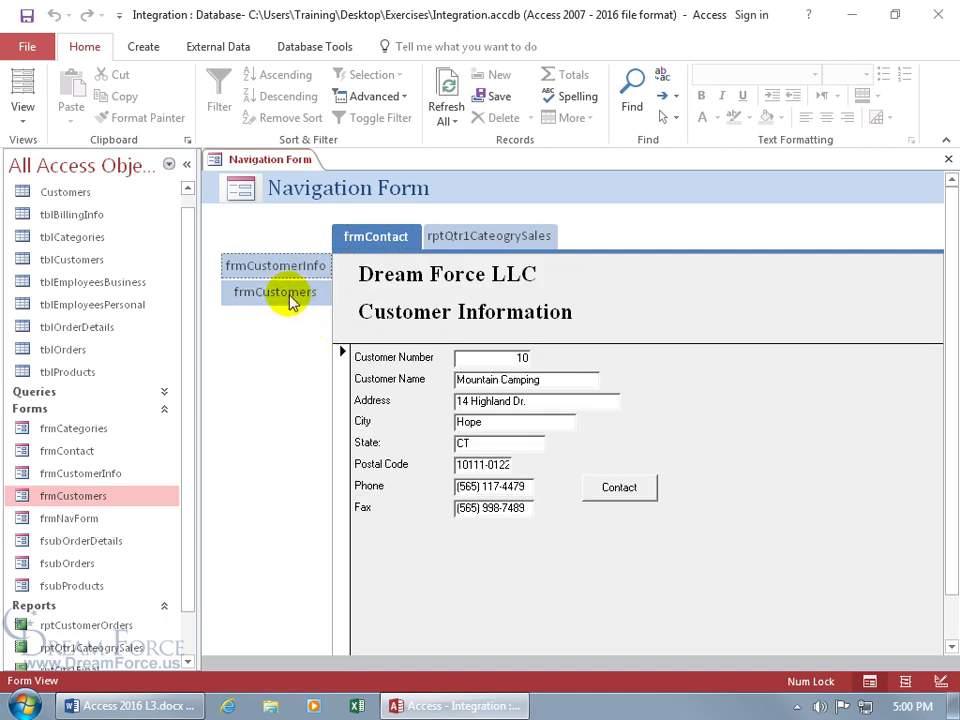
{"action": "left_click", "coordinate": [287, 296]}
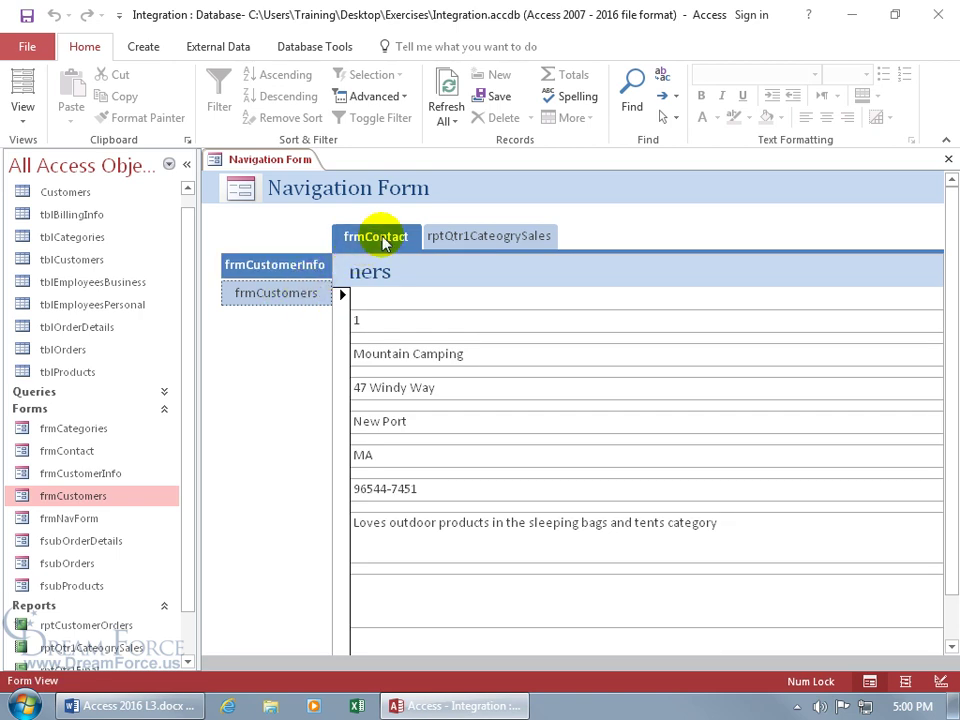
{"action": "left_click", "coordinate": [384, 244]}
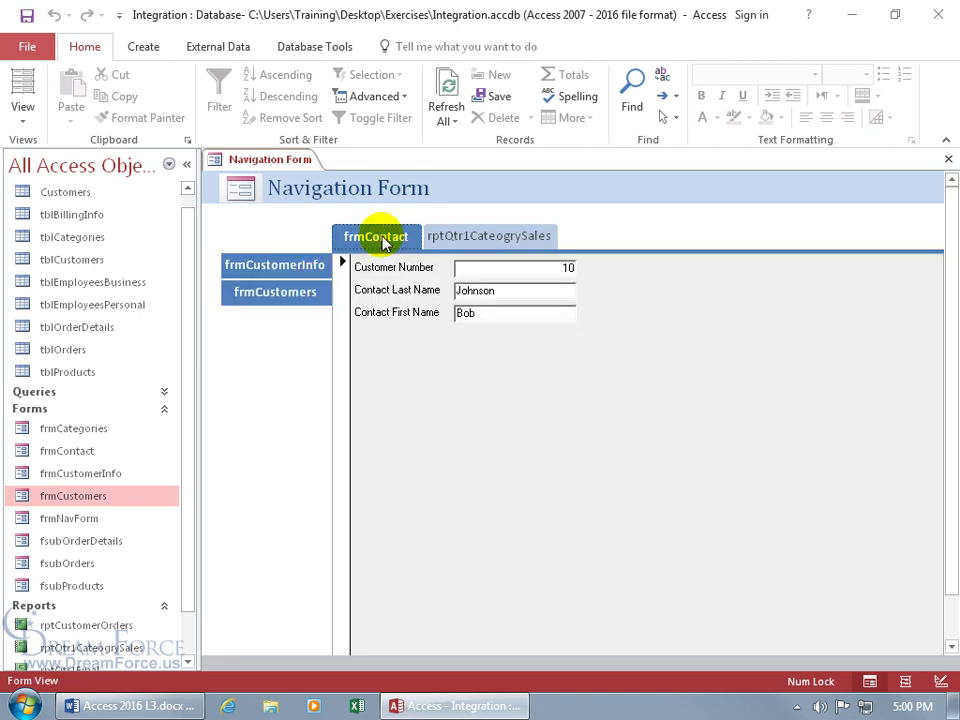
{"action": "right_click", "coordinate": [270, 161]}
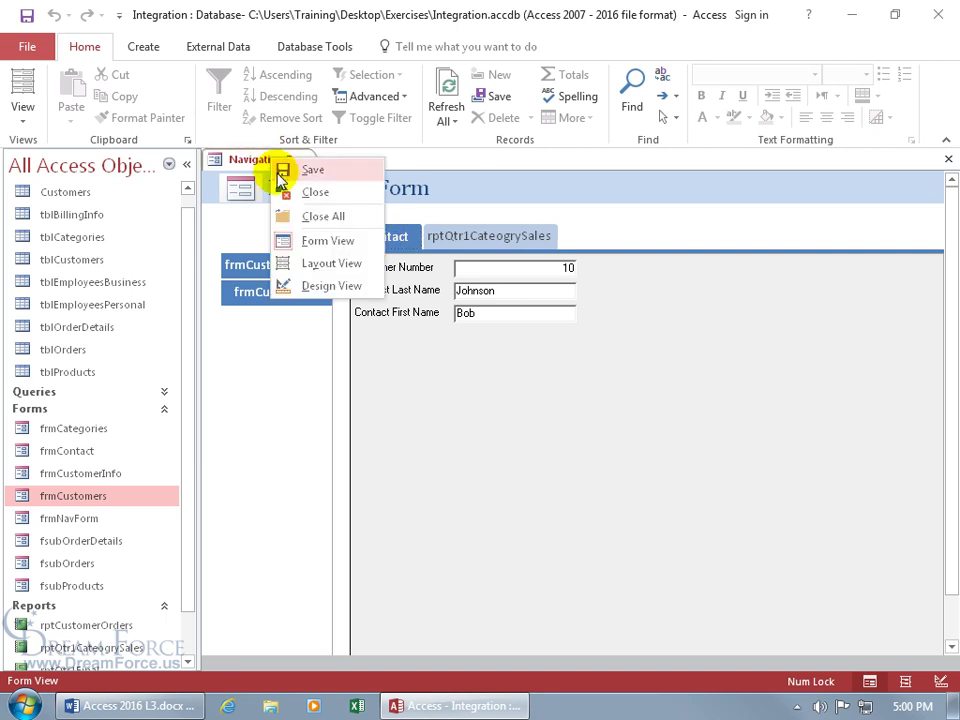
{"action": "left_click", "coordinate": [311, 264]}
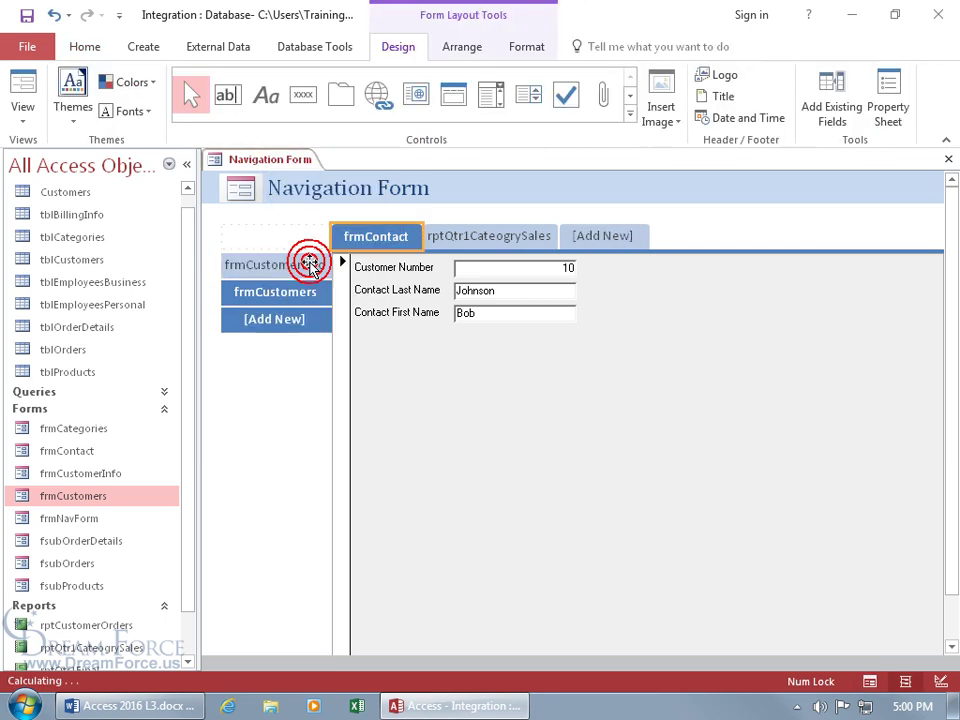
{"action": "left_click", "coordinate": [612, 237]}
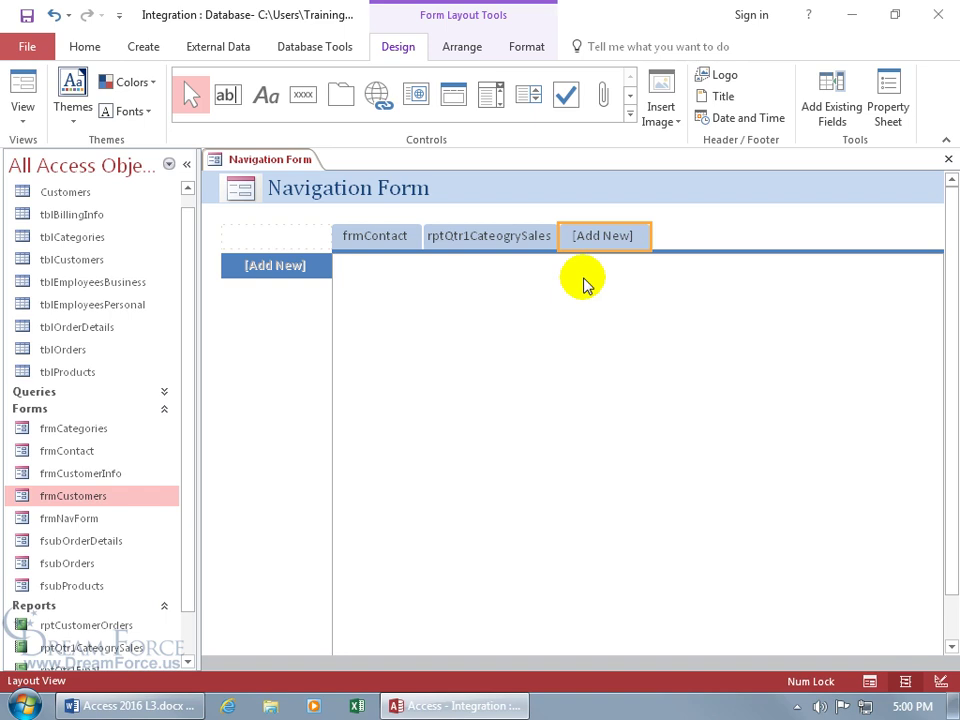
{"action": "left_click_drag", "start_coordinate": [90, 648], "coordinate": [287, 268]}
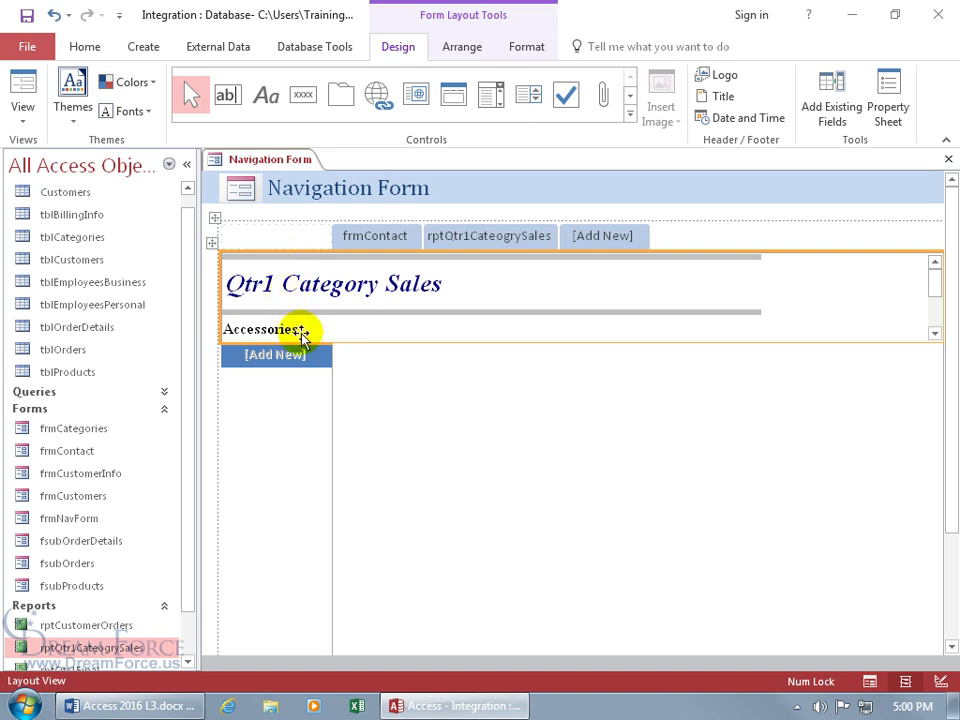
{"action": "mouse_move", "coordinate": [934, 284]}
{"action": "left_mouse_down"}
{"action": "mouse_move", "coordinate": [938, 330]}
{"action": "mouse_move", "coordinate": [936, 281]}
{"action": "left_mouse_up"}
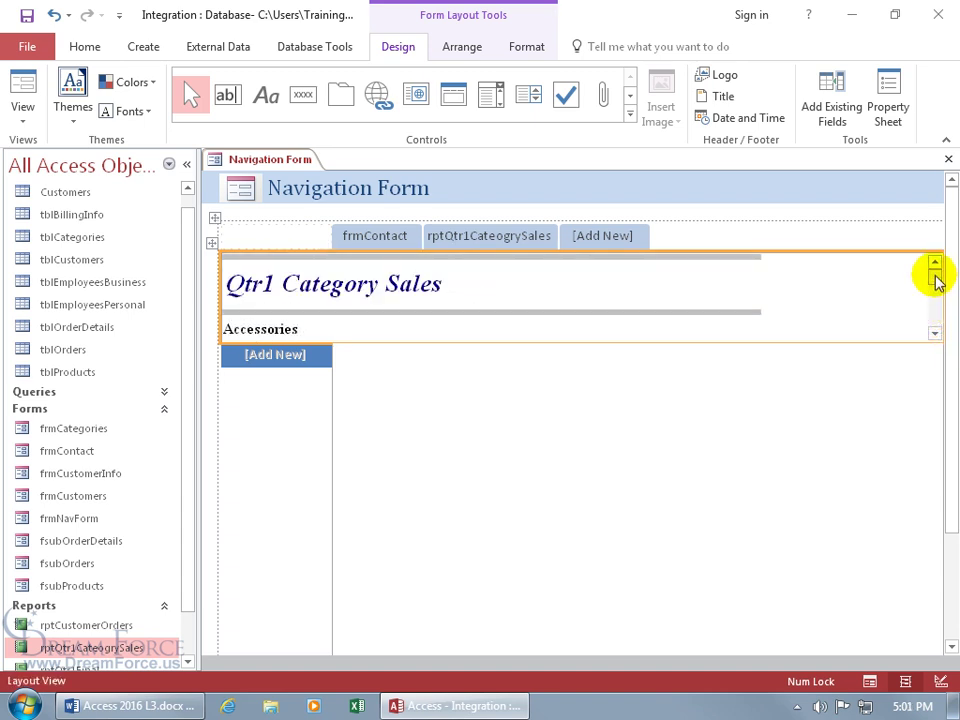
{"action": "left_click", "coordinate": [53, 16]}
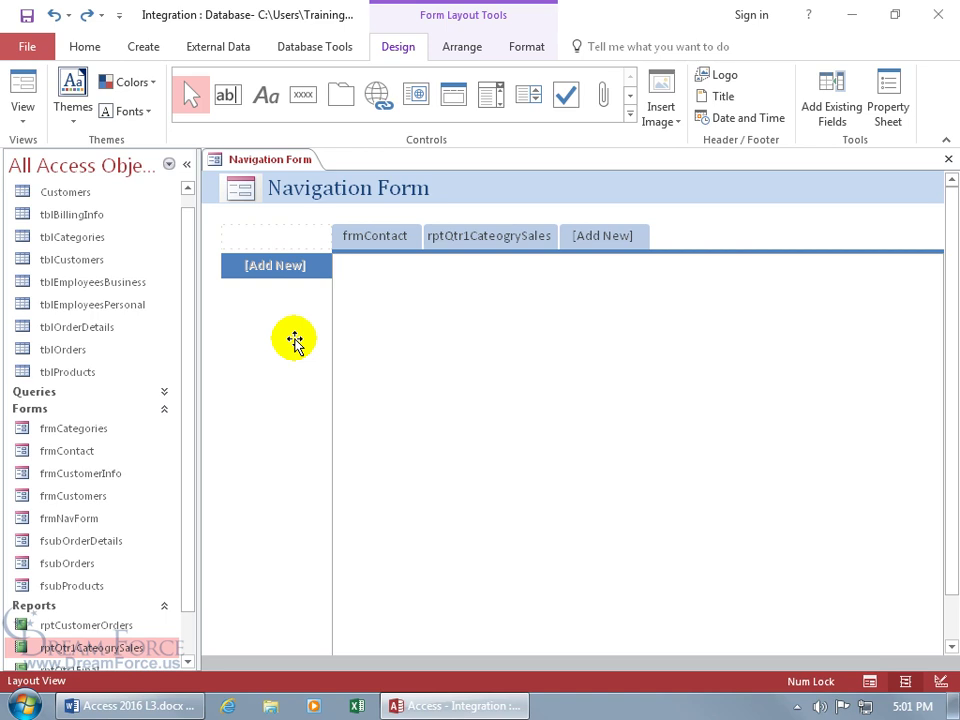
{"action": "left_click", "coordinate": [480, 237]}
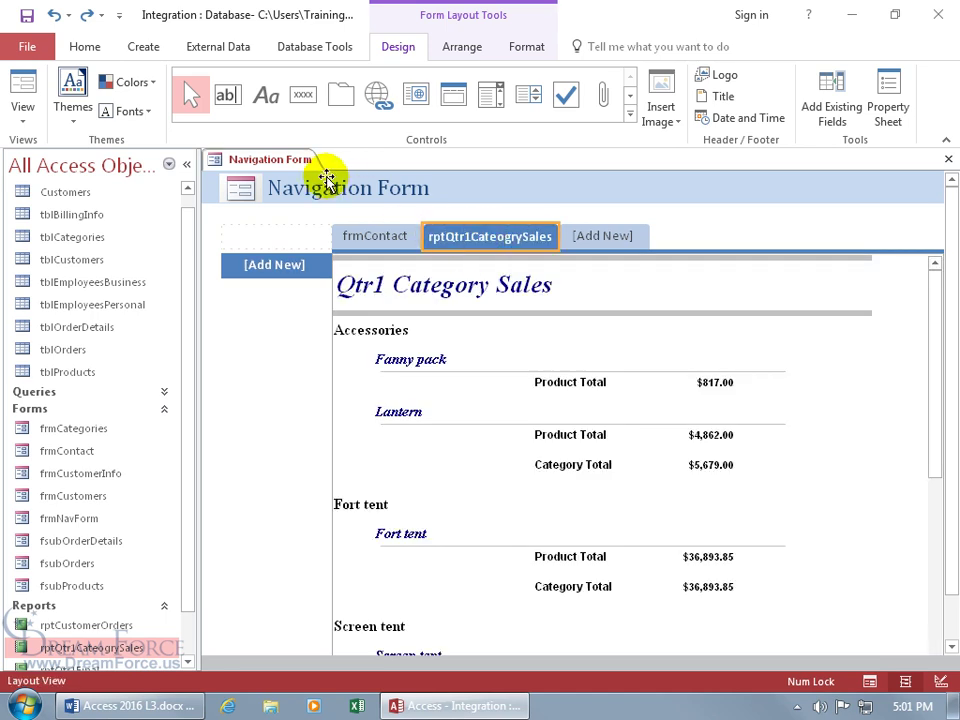
Run the navigation form in Form View and scroll through the Qtr1 Category Sales report page.
{"action": "right_click", "coordinate": [284, 163]}
{"action": "left_click", "coordinate": [325, 243]}
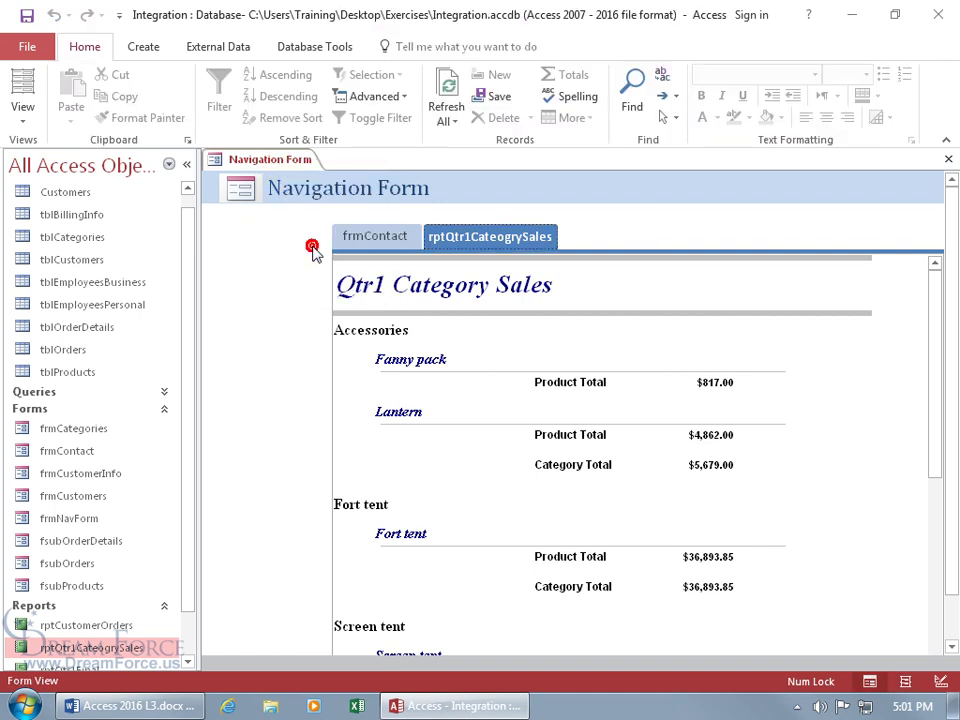
{"action": "left_click_drag", "start_coordinate": [934, 300], "coordinate": [936, 525]}
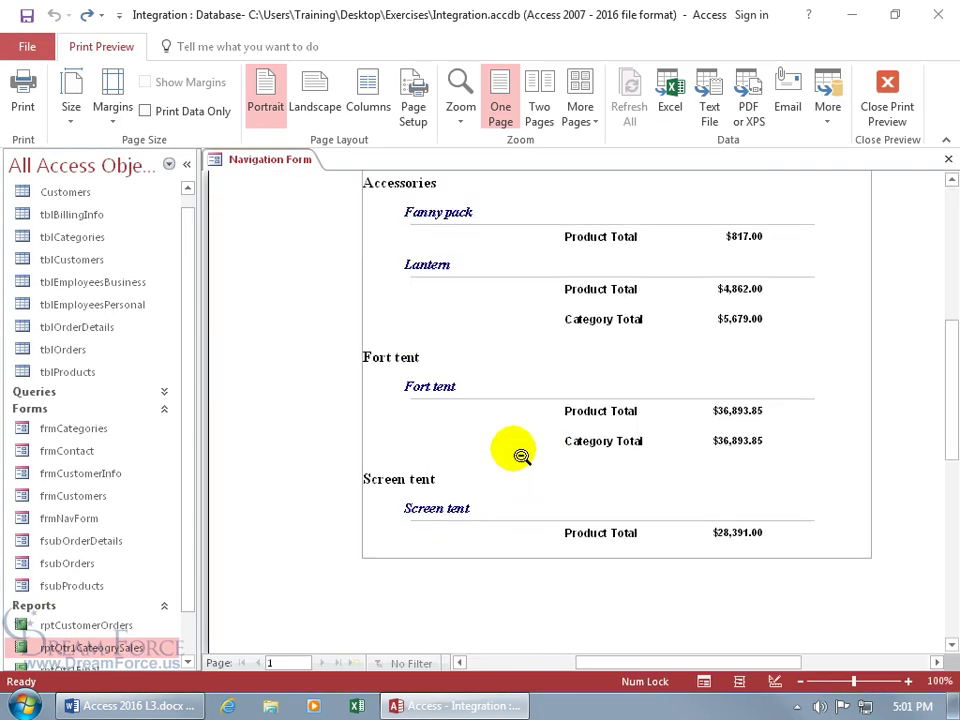
{"action": "scroll", "coordinate": [515, 460], "scroll_direction": "up", "scroll_amount": 1}
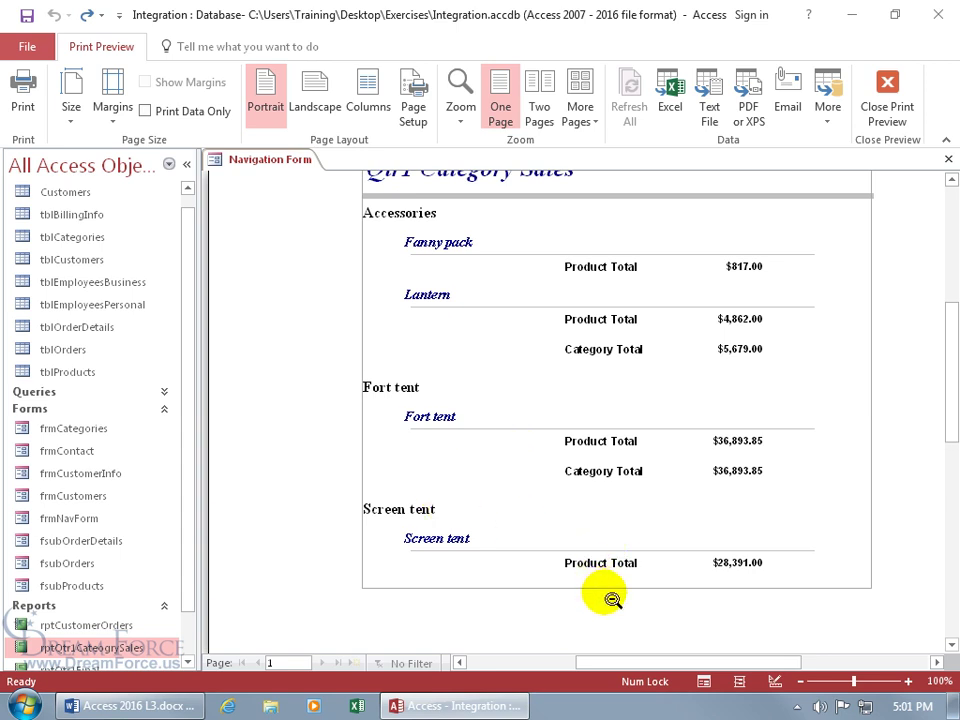